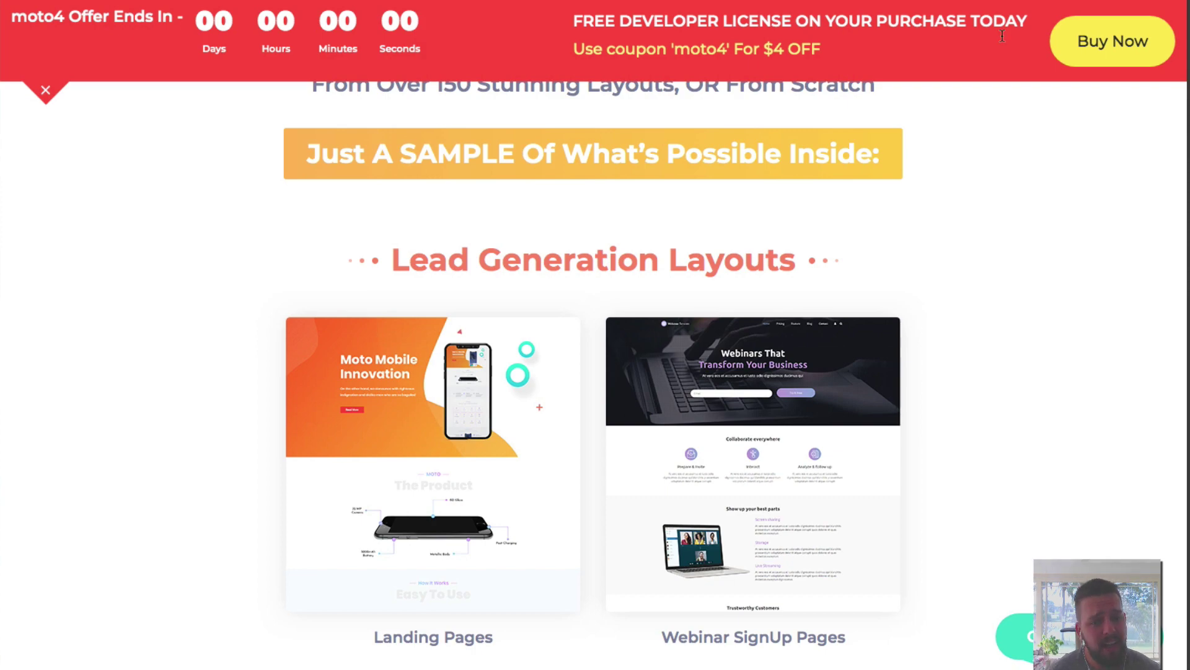
Scroll down through the MOTO Theme layout samples.
scroll(963, 314, down, 10)
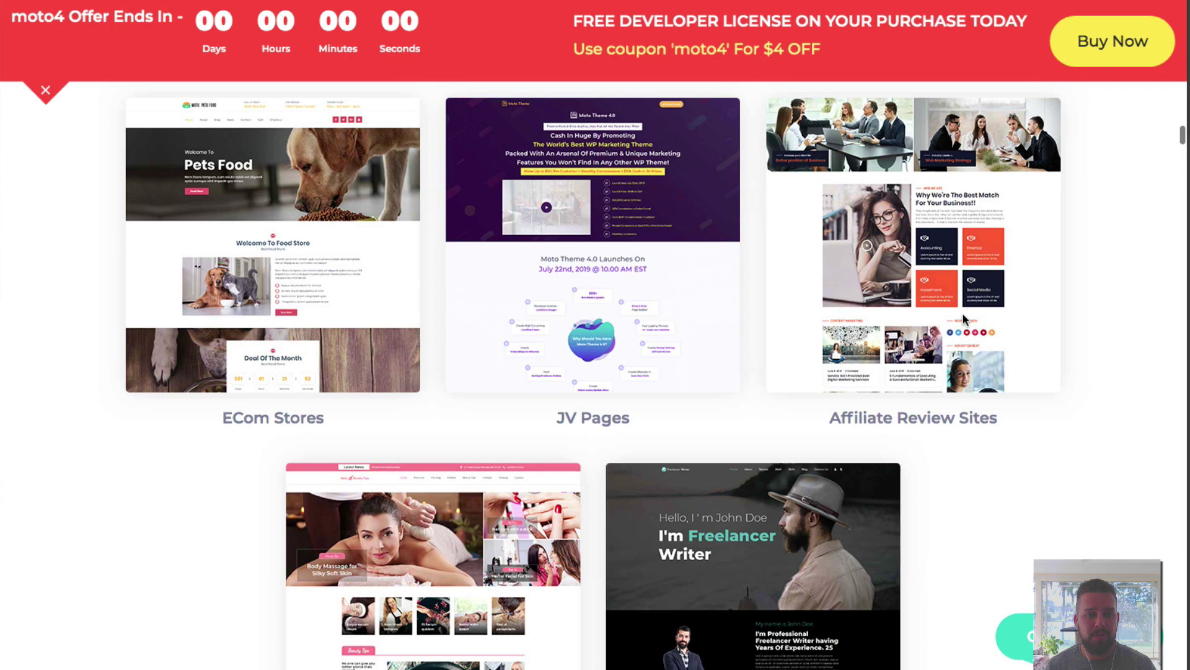
scroll(963, 312, down, 3)
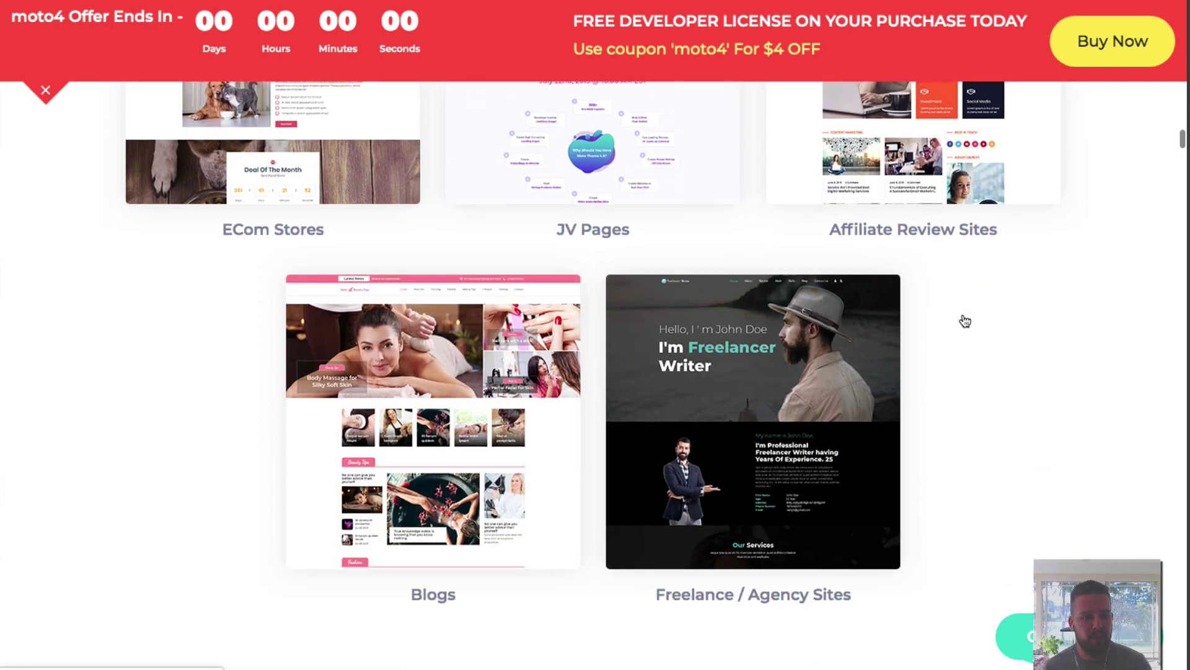
scroll(965, 321, down, 1)
scroll(964, 319, down, 1)
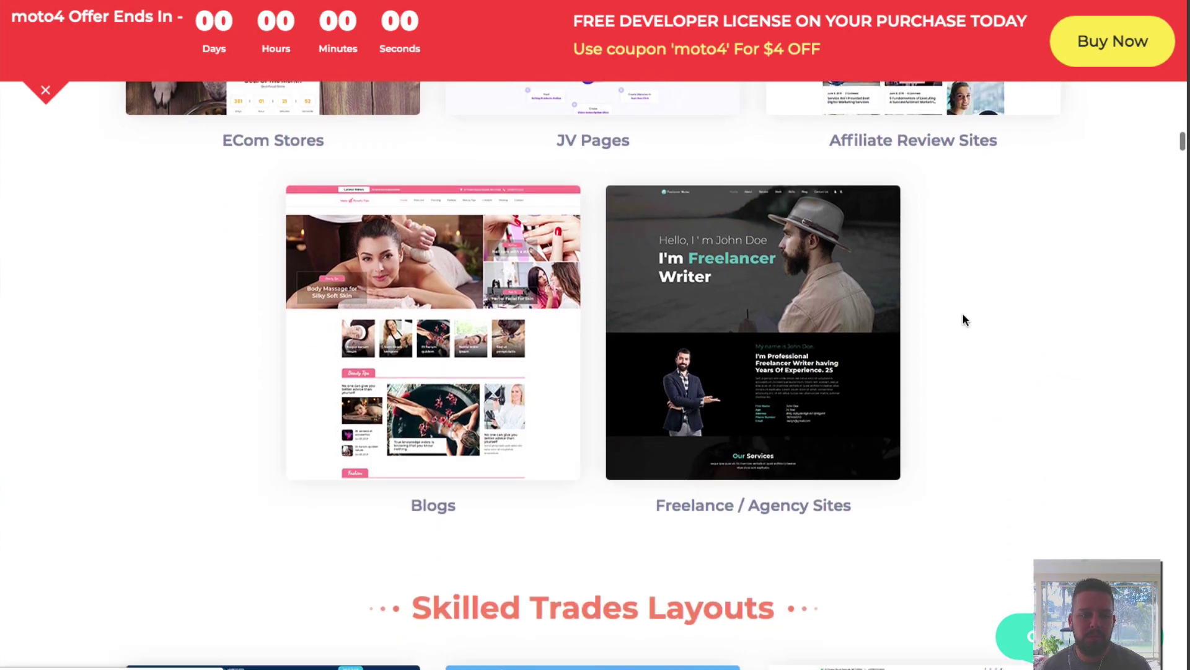
scroll(962, 312, down, 7)
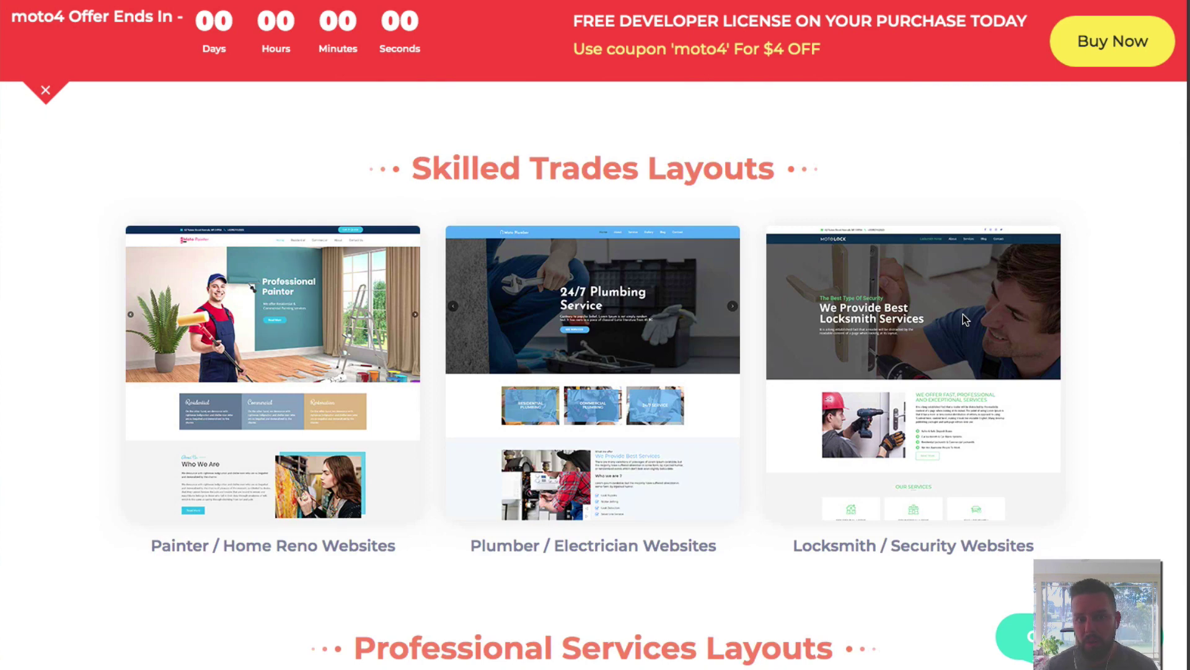
scroll(962, 313, down, 6)
scroll(962, 314, down, 3)
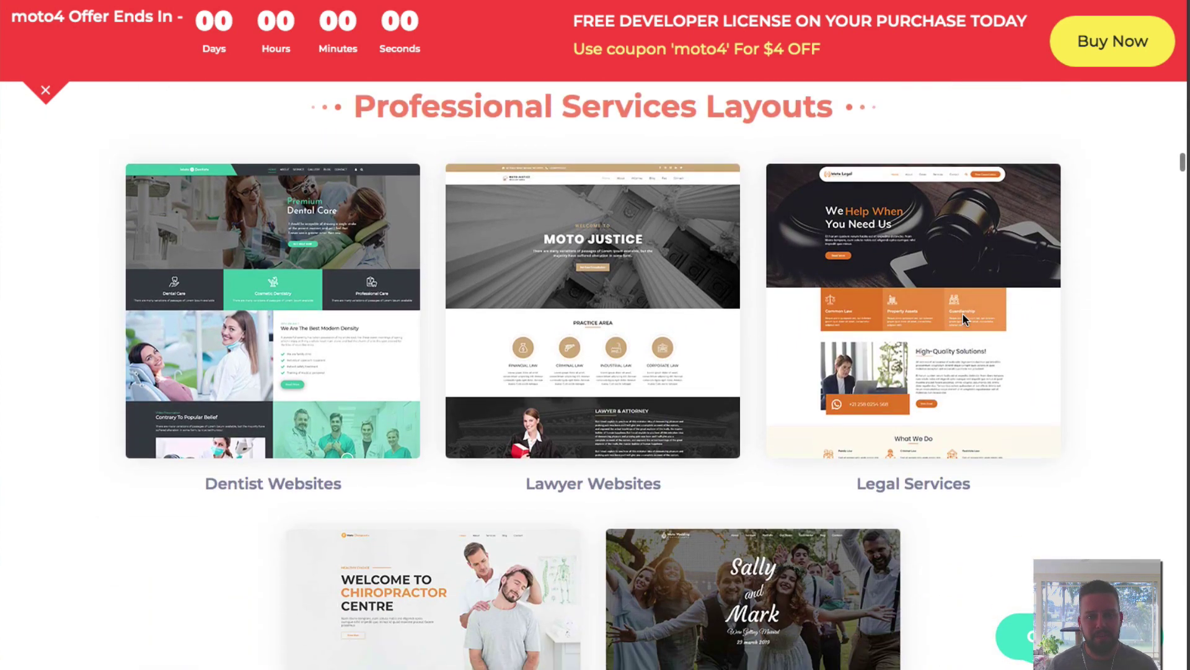
scroll(962, 314, down, 8)
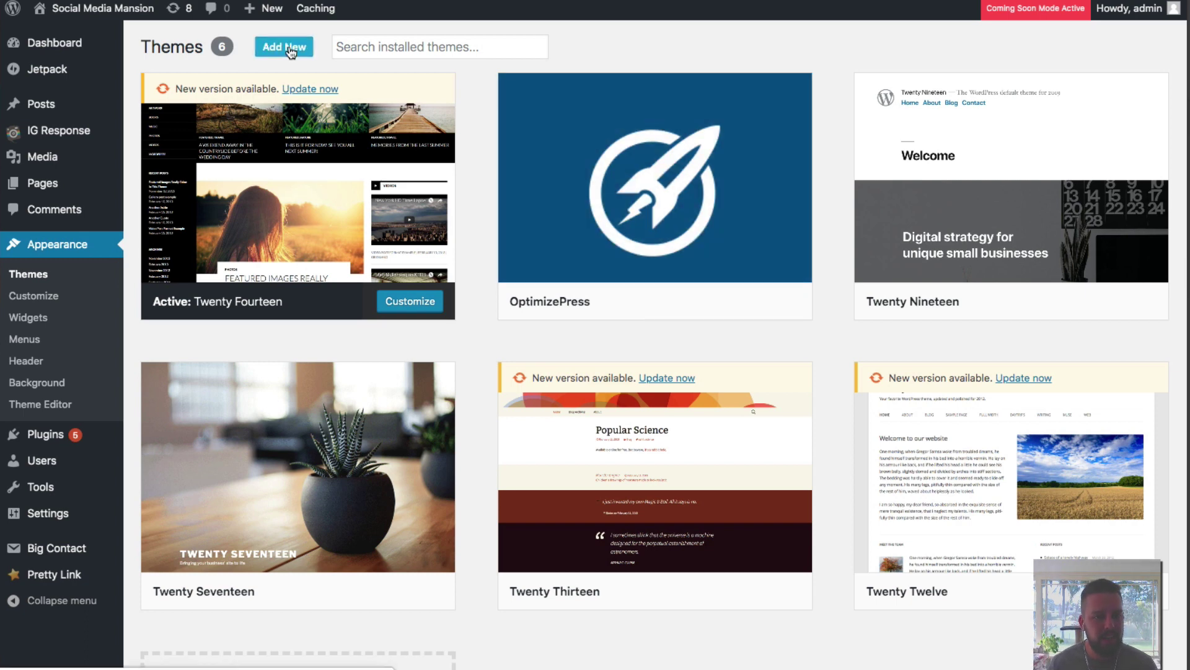
Upload and install the theme file motov4 (1).zip from the Downloads folder.
click(290, 52)
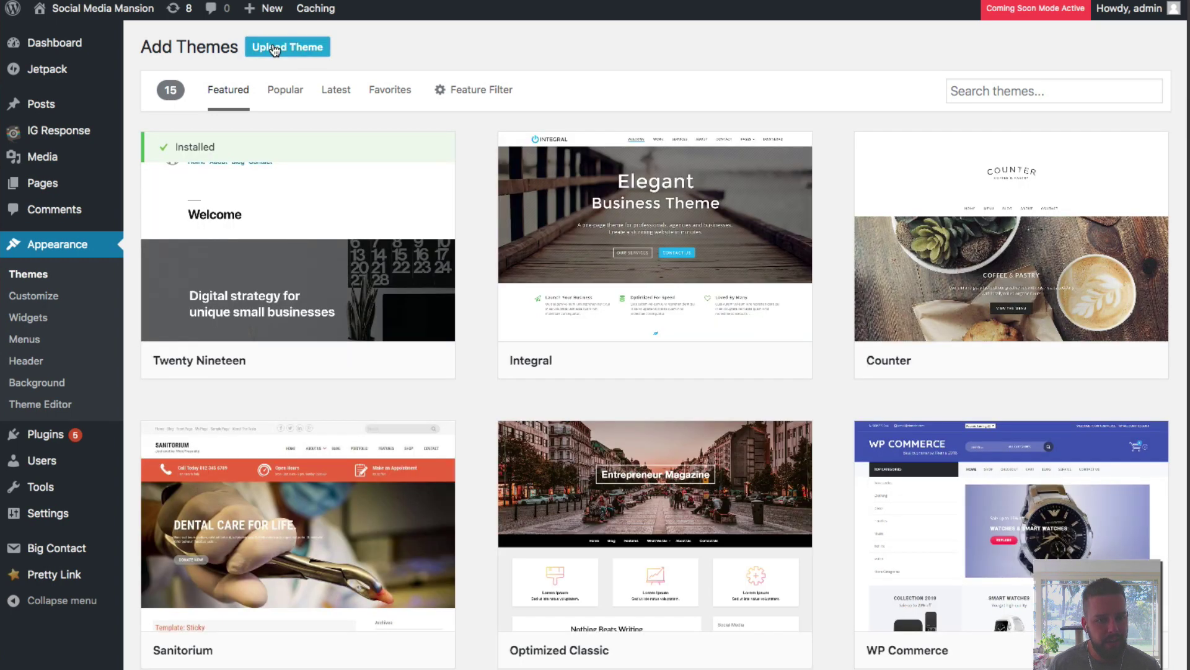
click(290, 48)
click(543, 188)
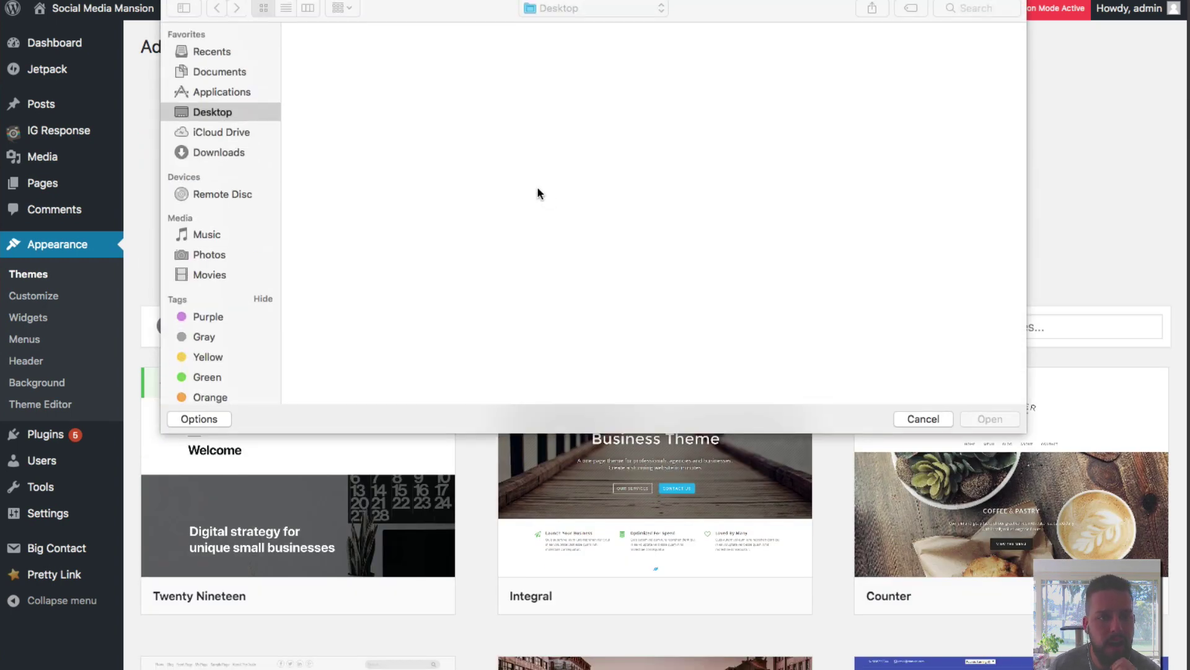
click(224, 151)
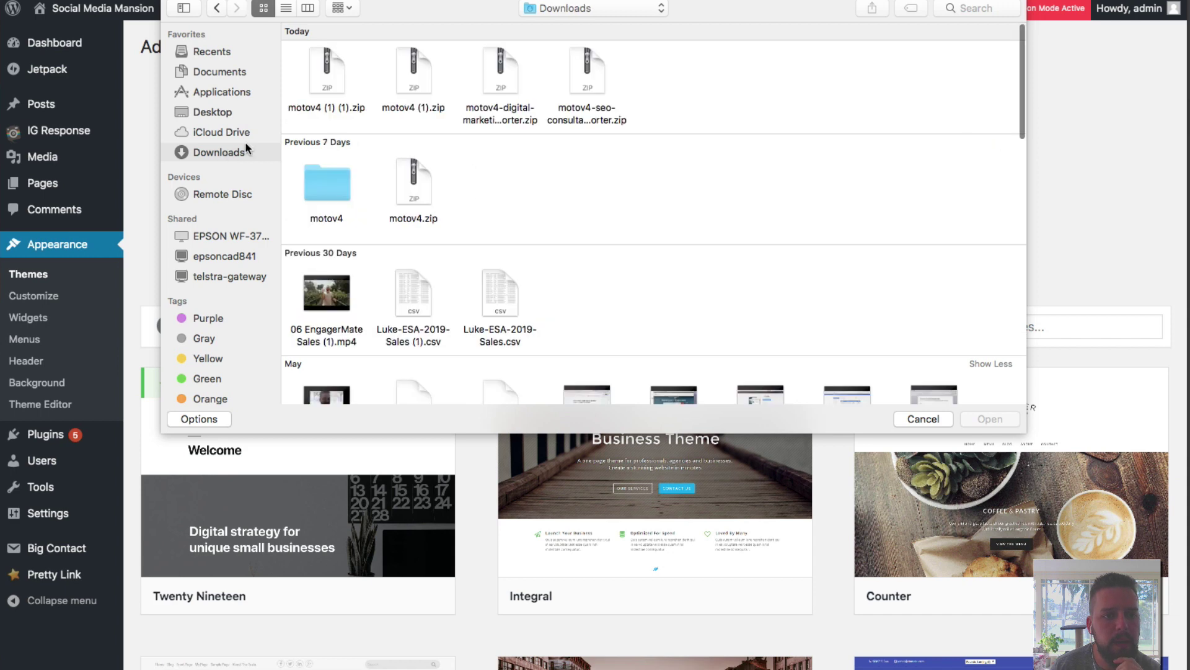
click(411, 80)
double_click(412, 79)
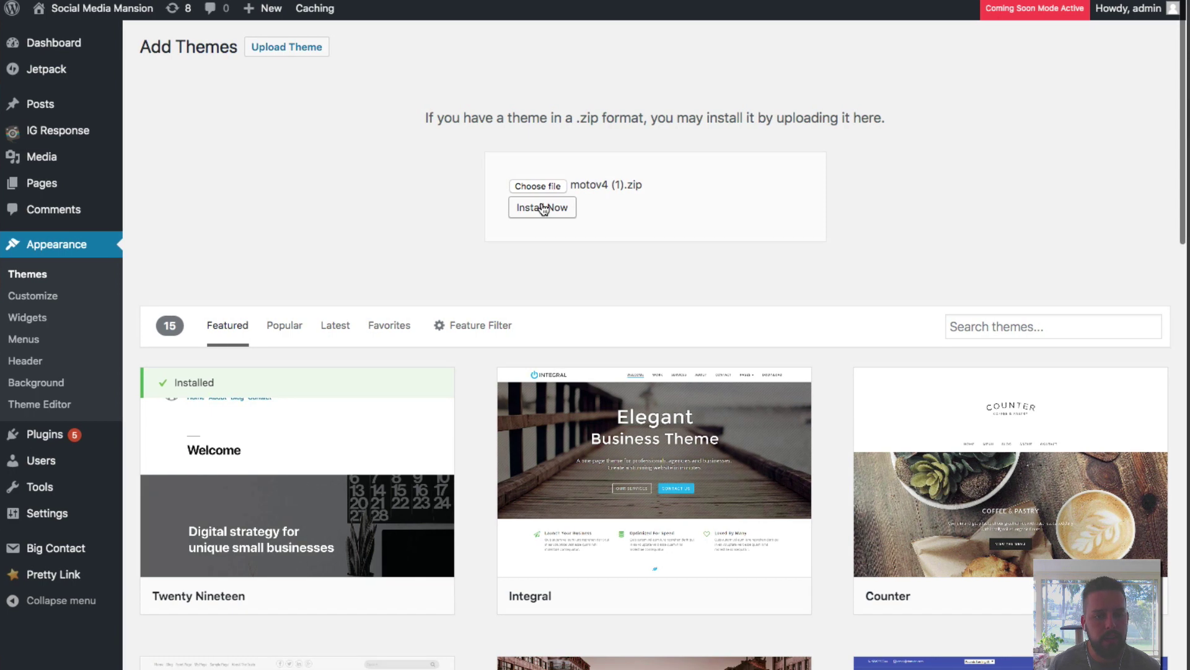
click(543, 209)
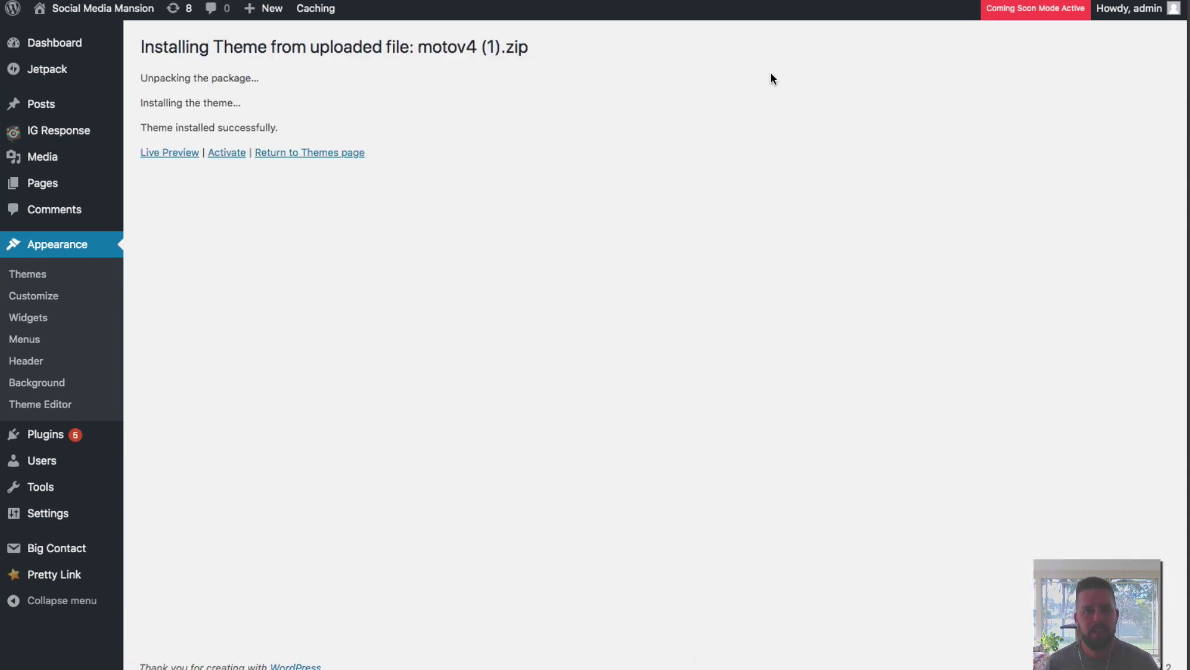
Activate the MOTO theme and go to its required plugins page.
click(230, 155)
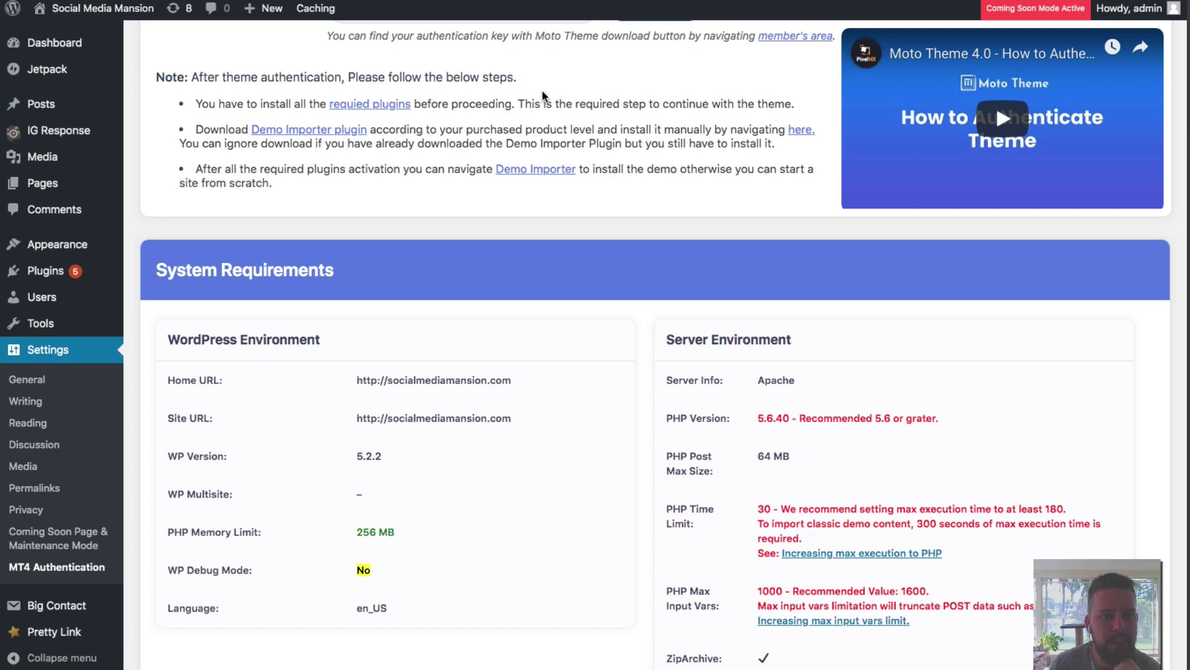
right_click(359, 109)
click(384, 110)
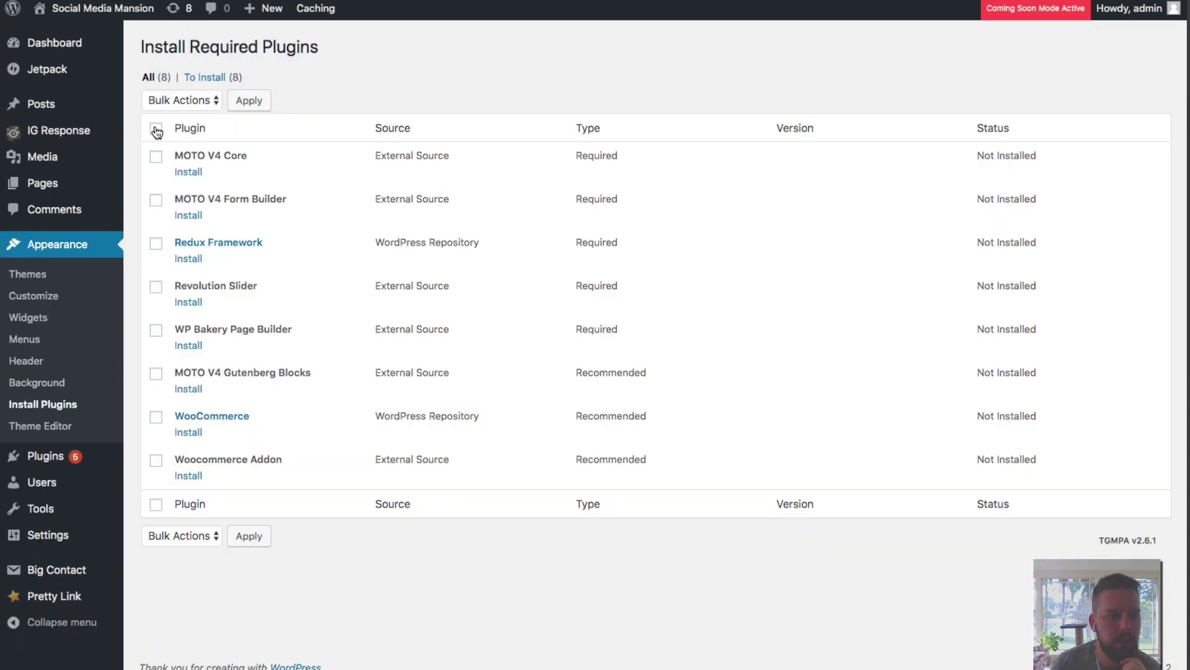
Select all eight required and recommended plugins and bulk-install them.
click(156, 129)
click(194, 101)
click(194, 114)
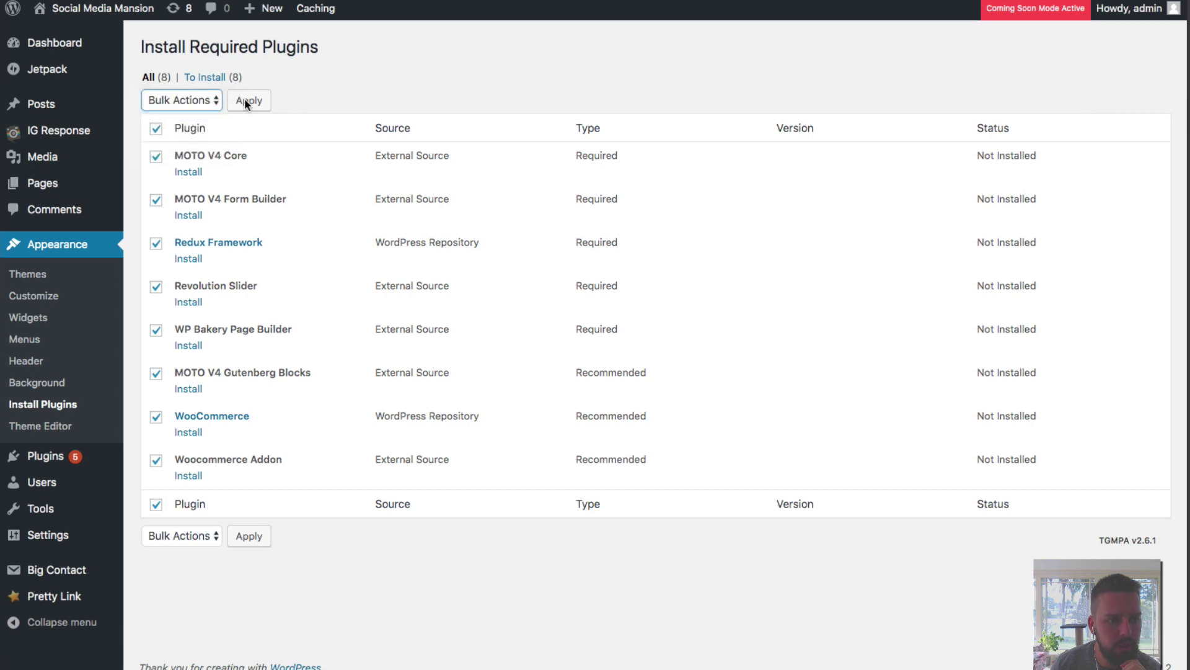
click(248, 102)
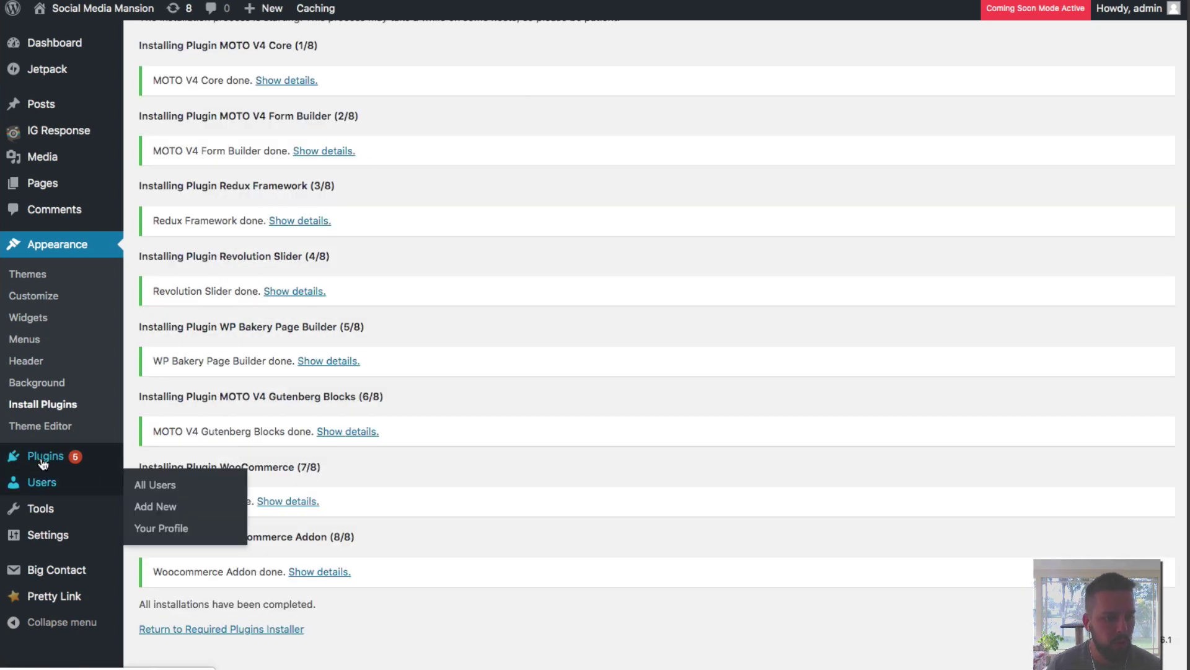
mouse_move(46, 461)
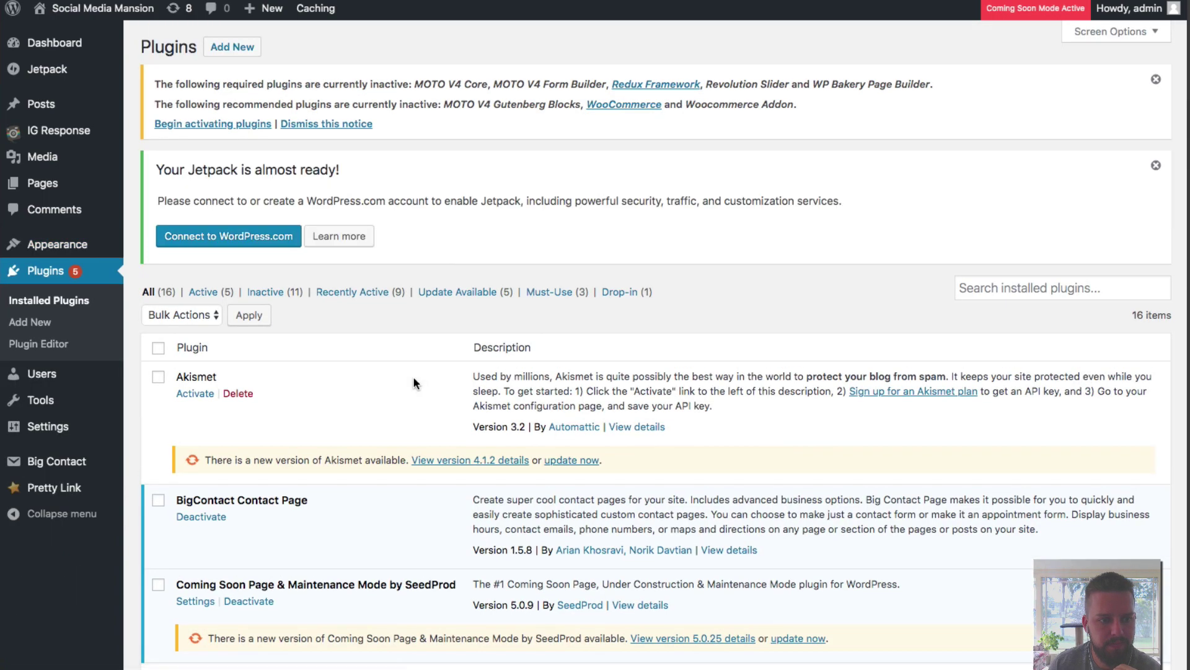
scroll(414, 383, down, 8)
scroll(414, 383, up, 3)
scroll(414, 376, down, 8)
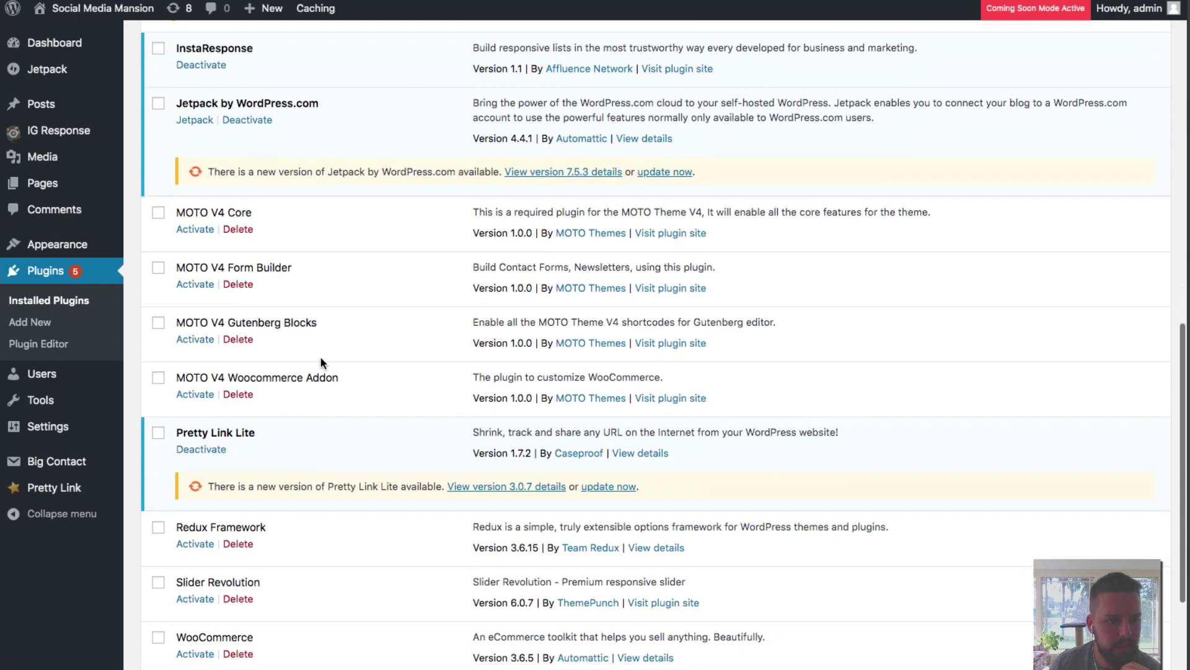
scroll(200, 235, up, 2)
scroll(200, 236, down, 4)
scroll(215, 218, up, 3)
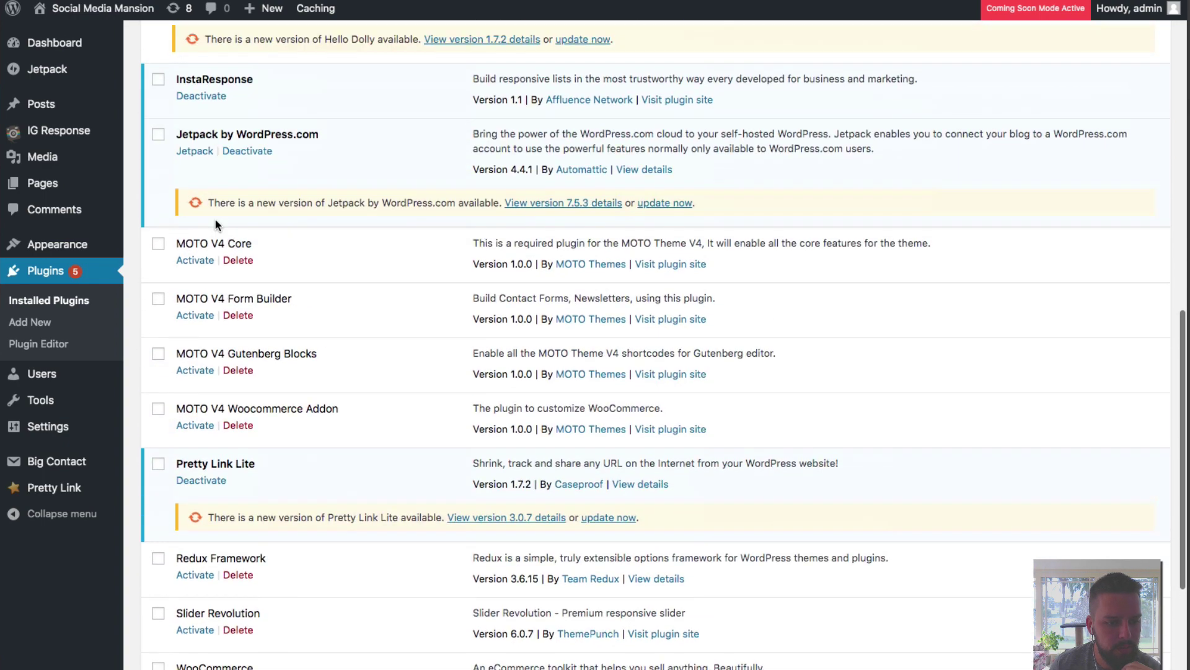
click(195, 257)
super+click(195, 311)
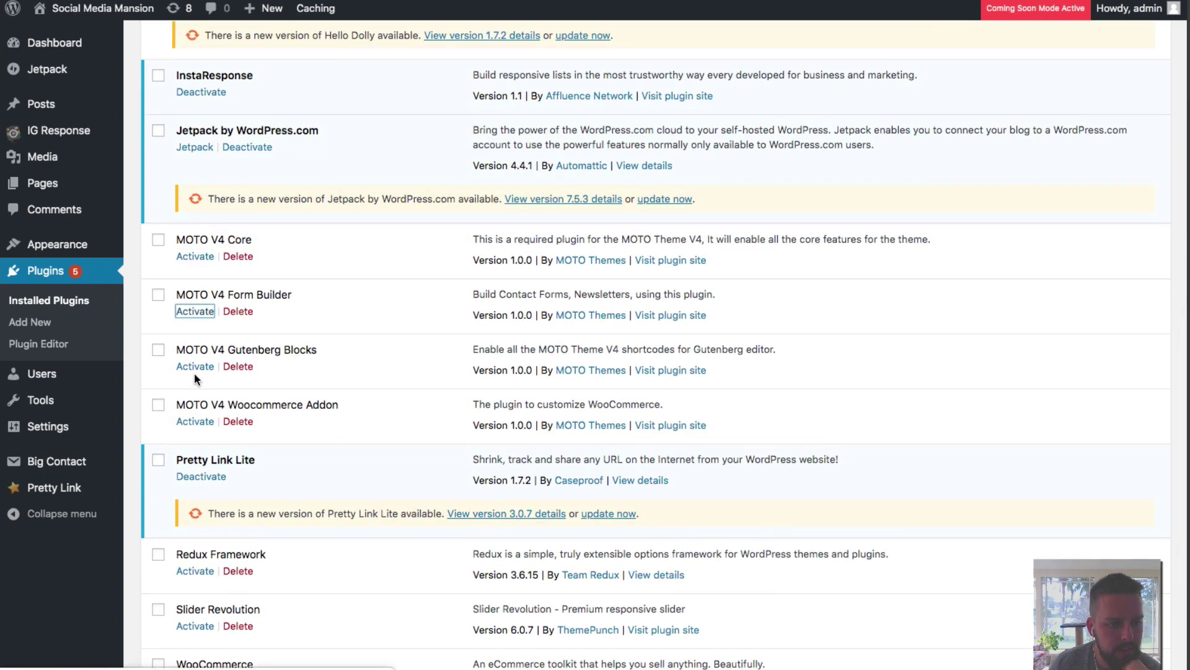
super+click(195, 367)
super+click(195, 421)
scroll(196, 425, down, 3)
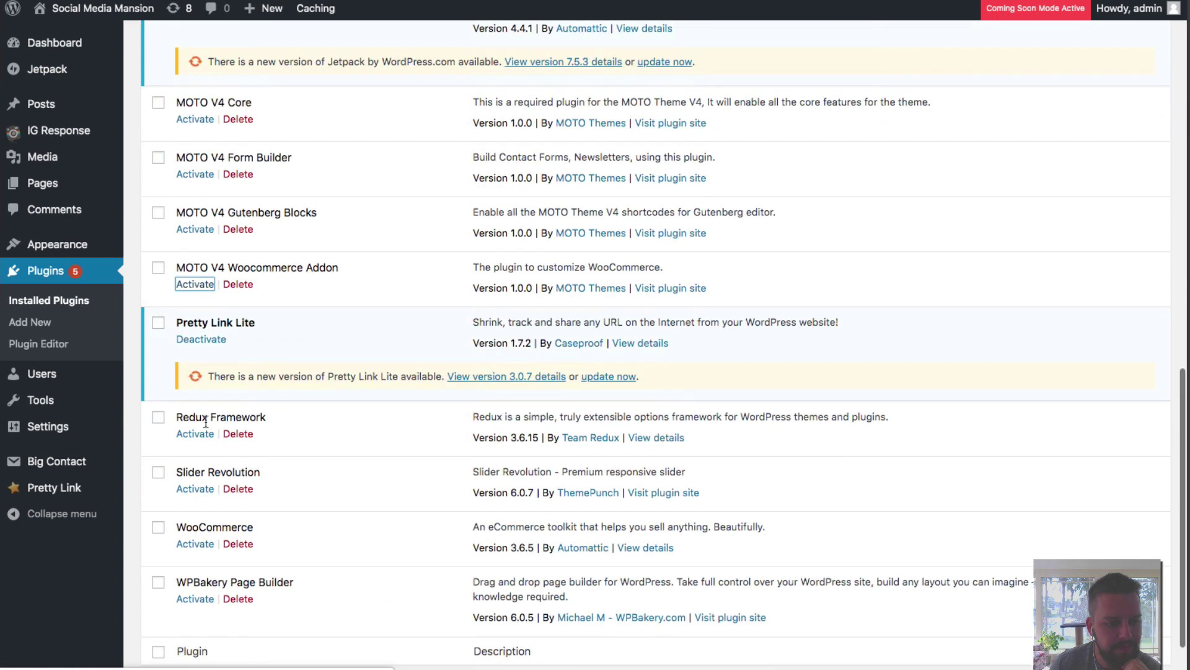
super+click(195, 434)
super+click(192, 490)
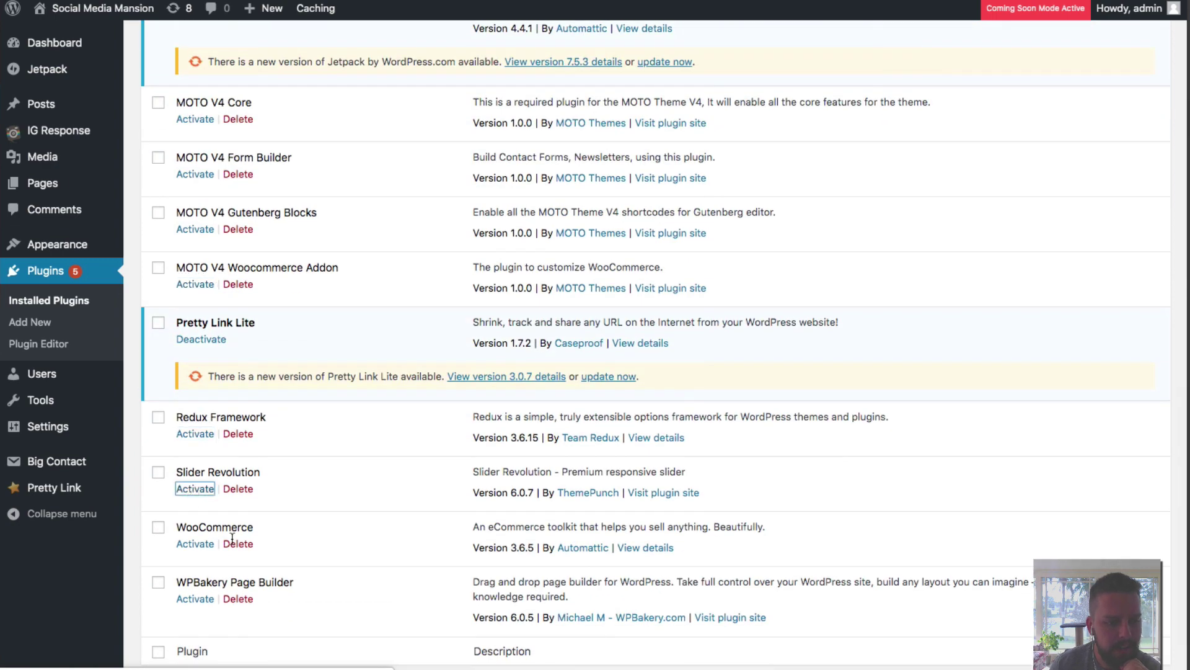
super+click(197, 545)
super+click(195, 599)
scroll(277, 329, up, 8)
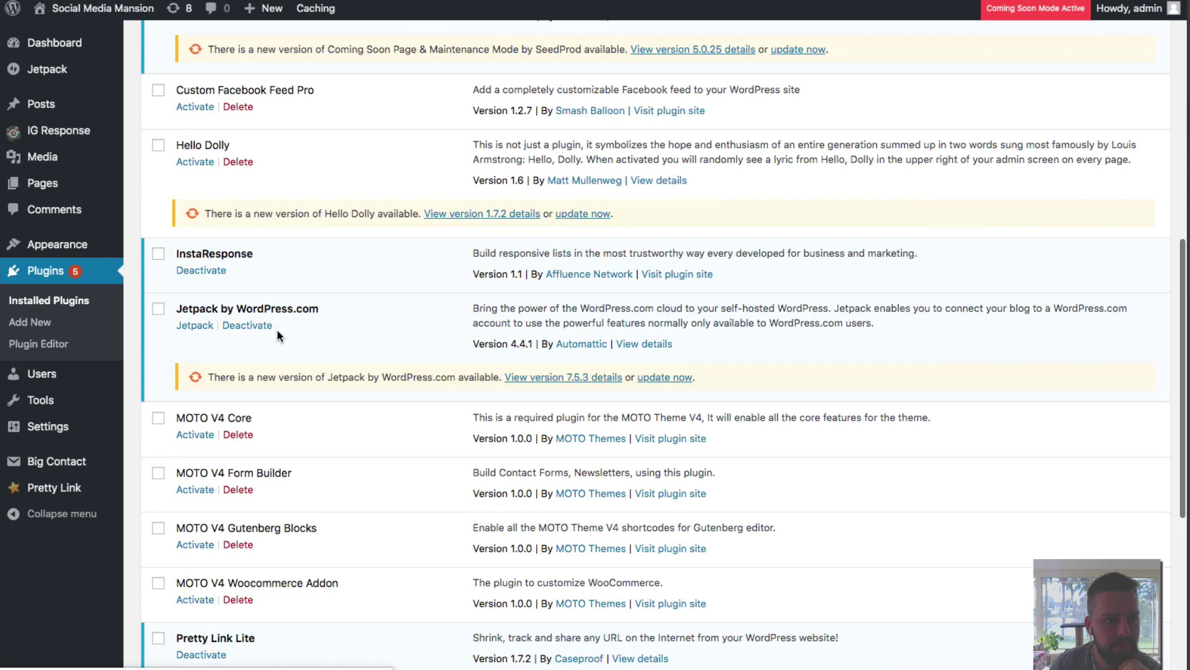
super+click(196, 143)
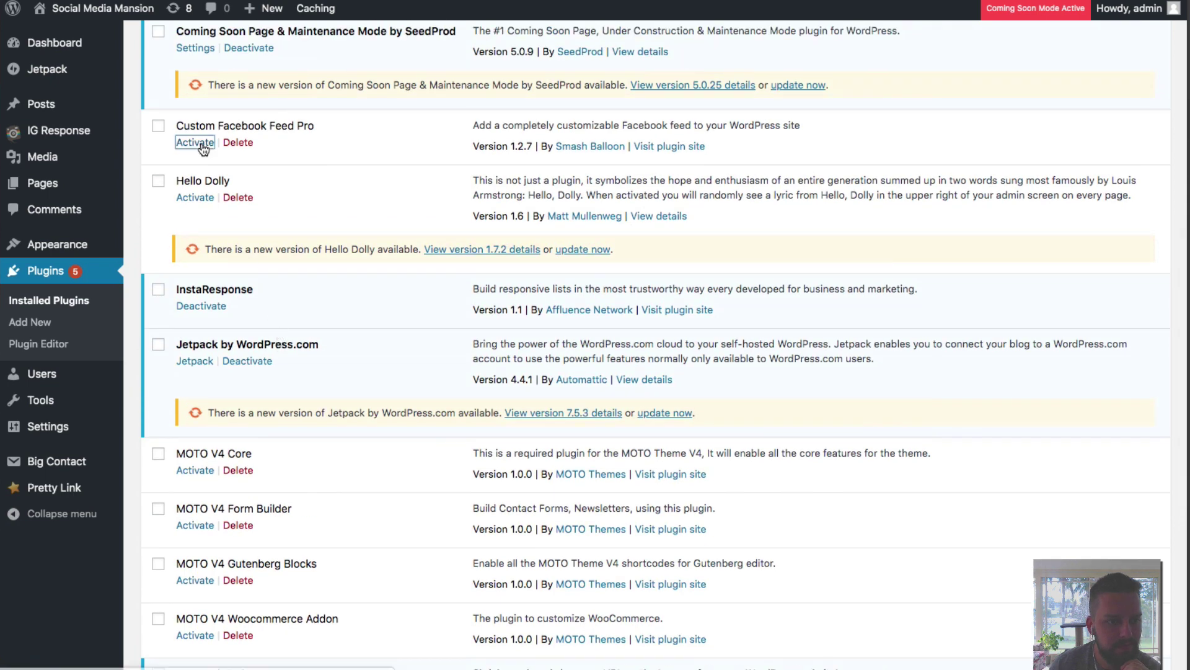
scroll(423, 262, down, 3)
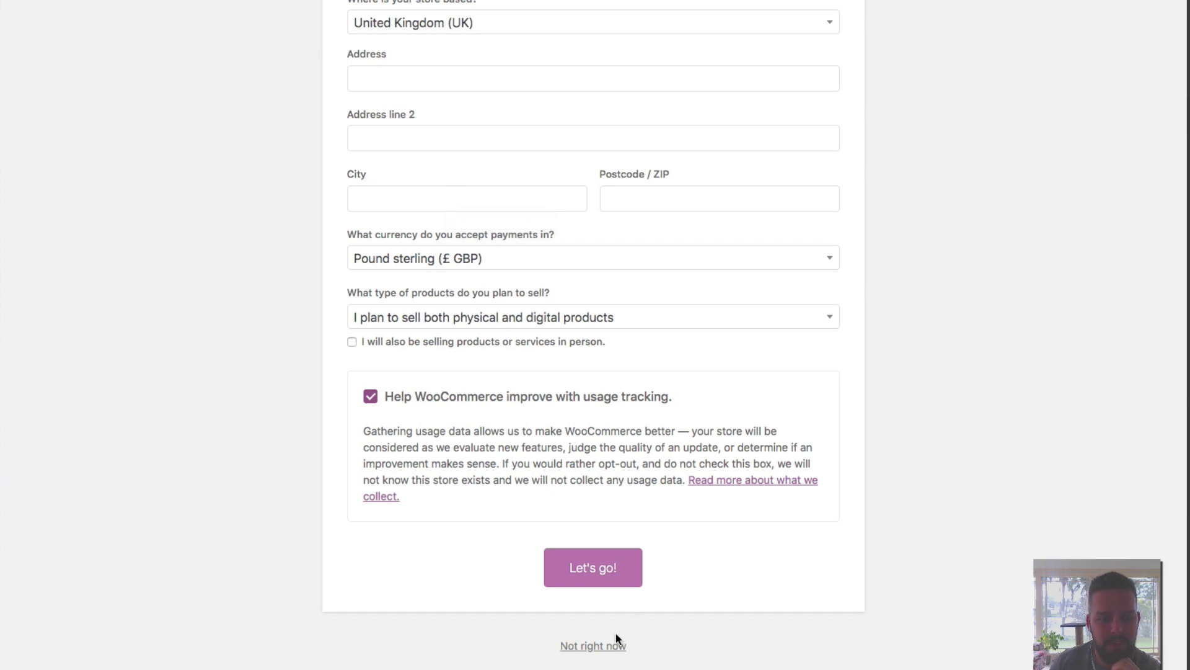
click(606, 646)
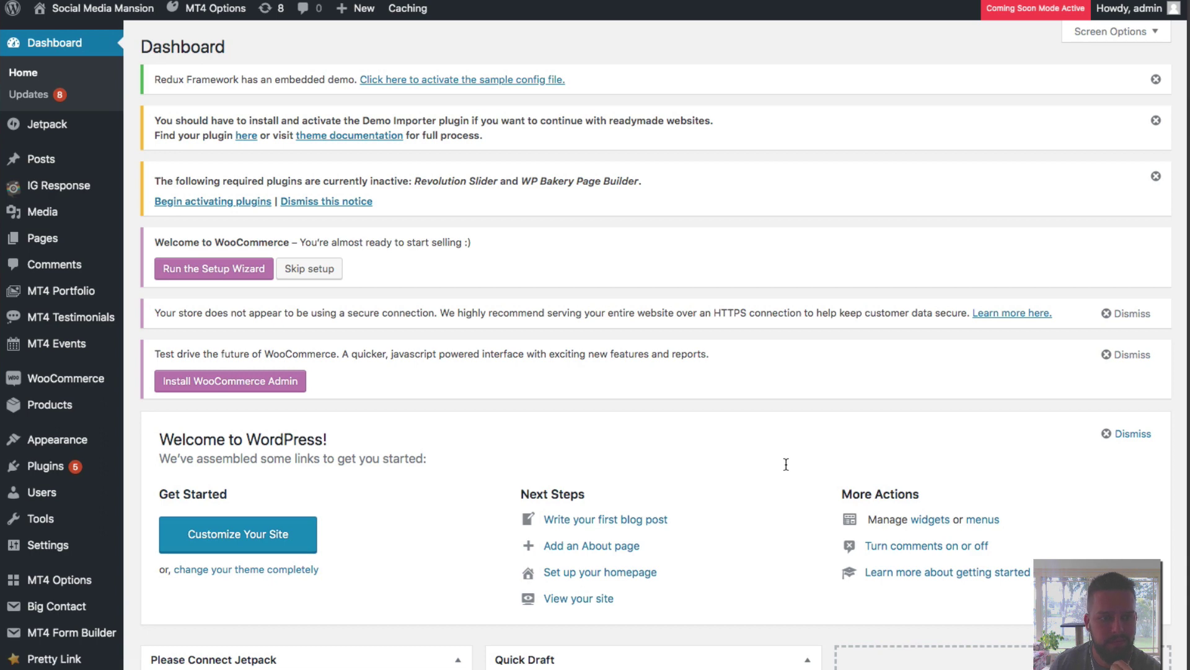
scroll(786, 464, down, 2)
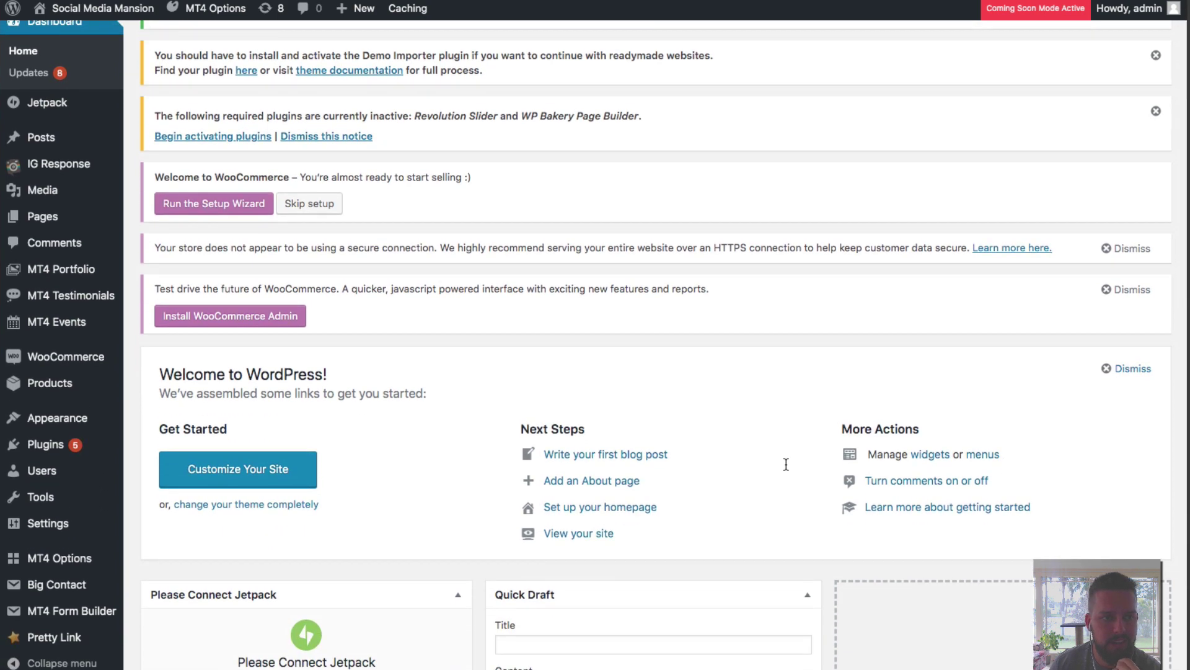
scroll(786, 465, up, 3)
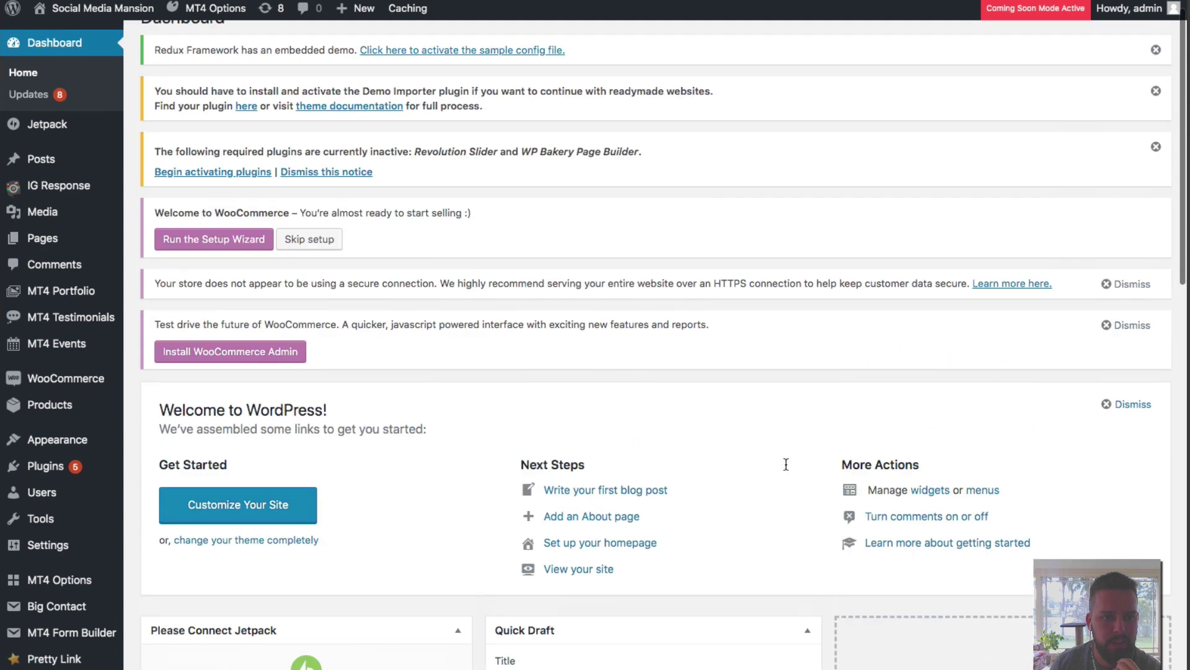
scroll(787, 464, up, 1)
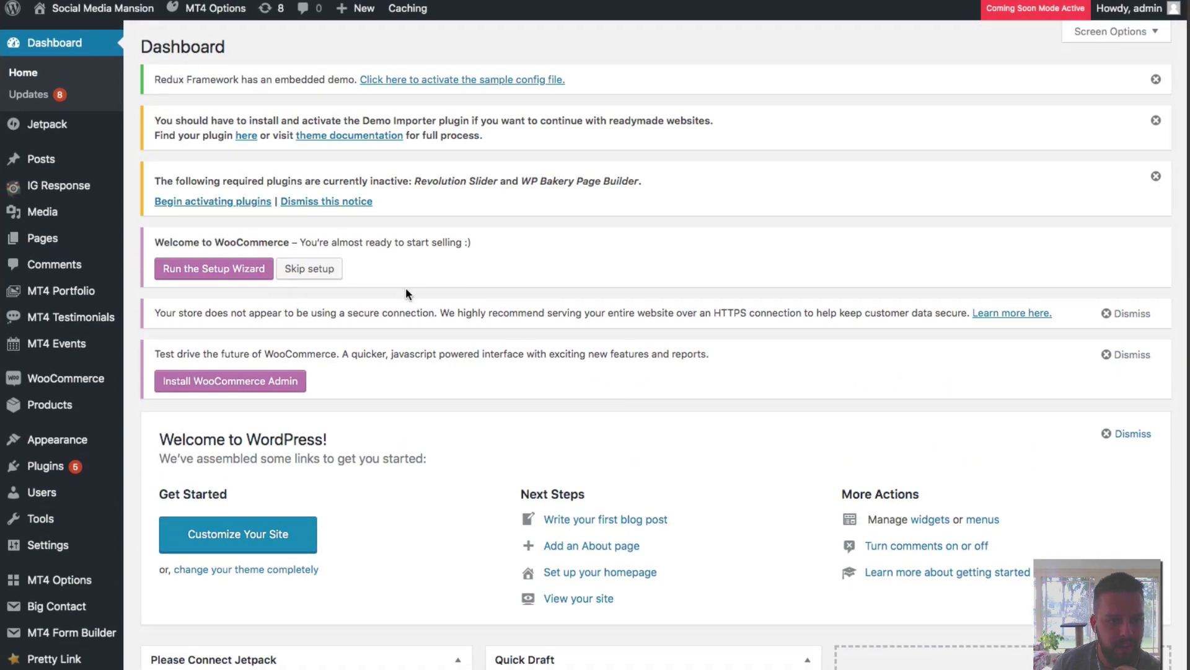
scroll(363, 282, down, 15)
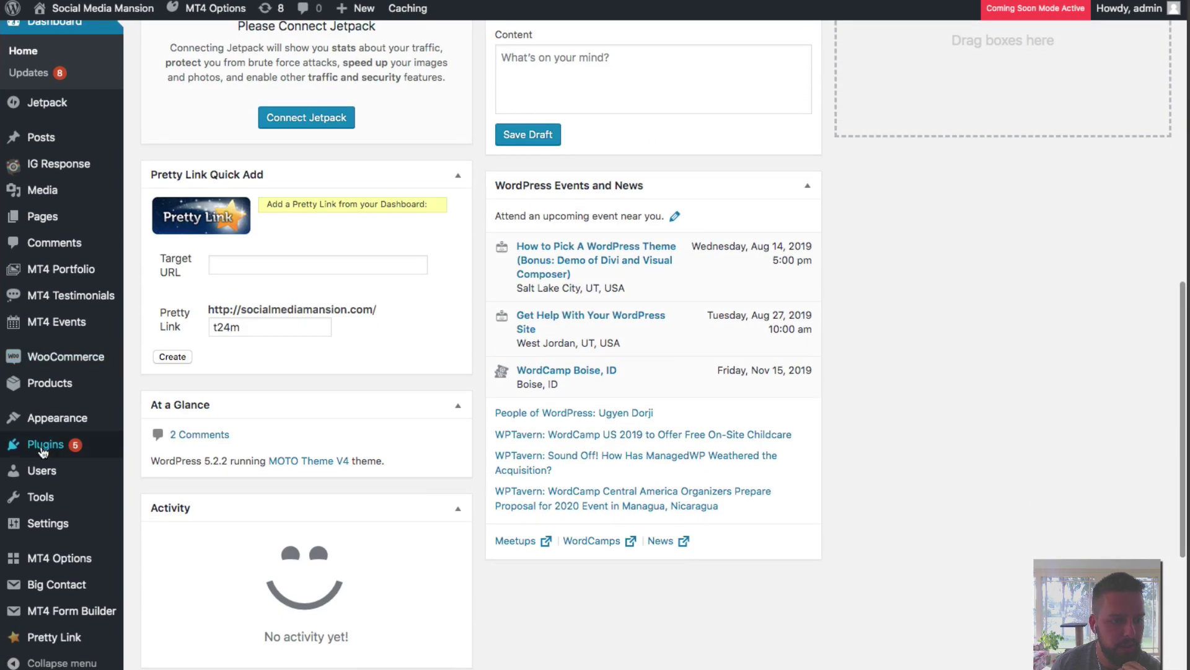
Activate the Slider Revolution and WPBakery Page Builder plugins in Installed Plugins.
mouse_move(43, 451)
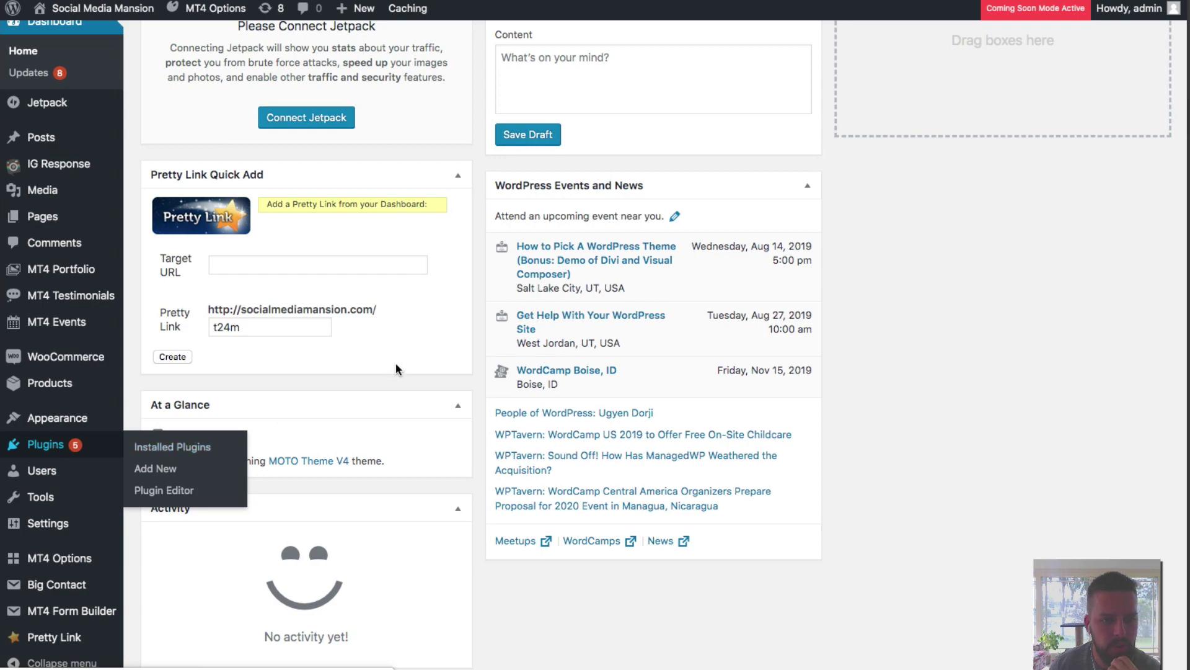
scroll(447, 341, down, 11)
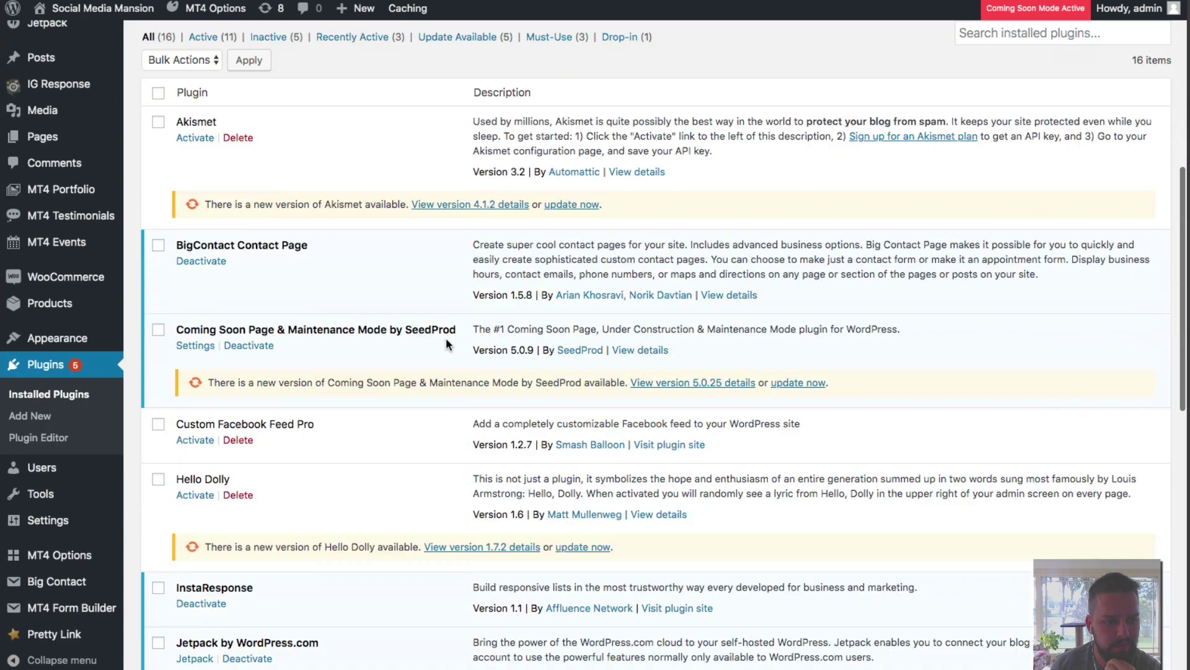
scroll(446, 338, down, 5)
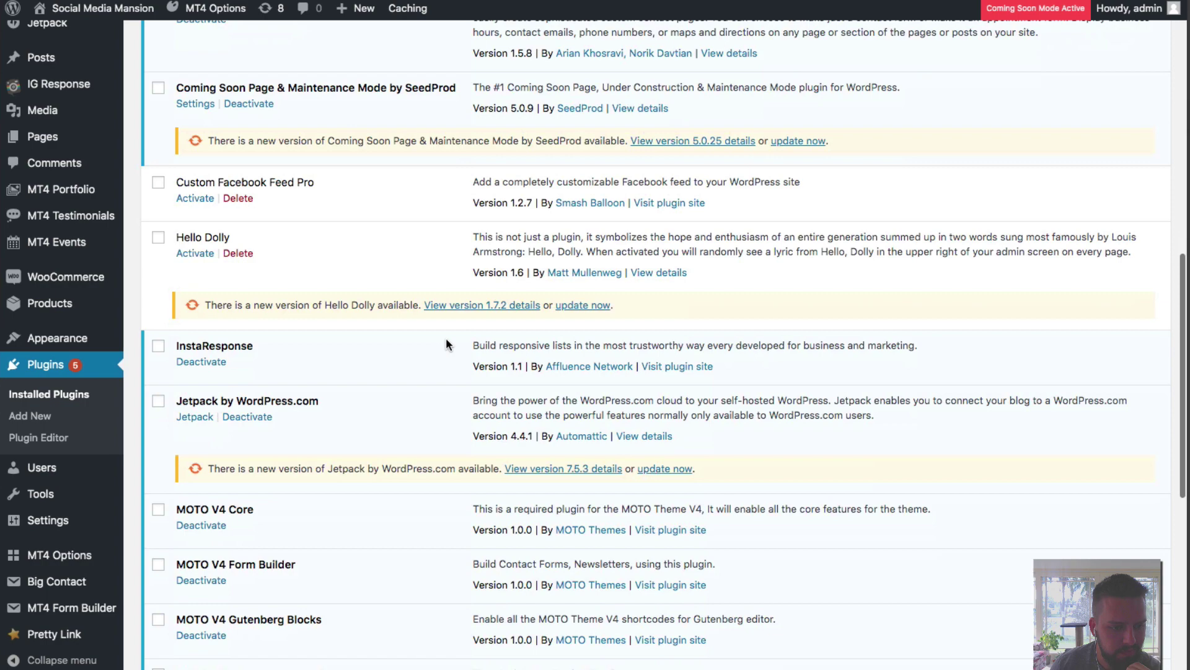
scroll(446, 342, down, 5)
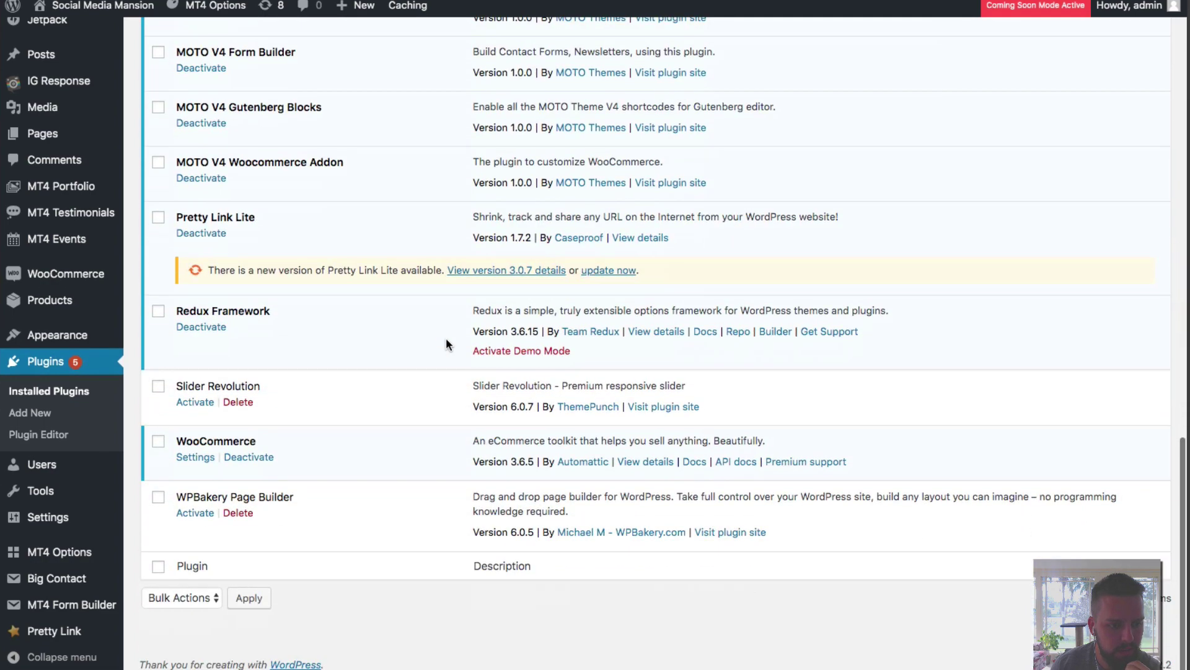
click(200, 406)
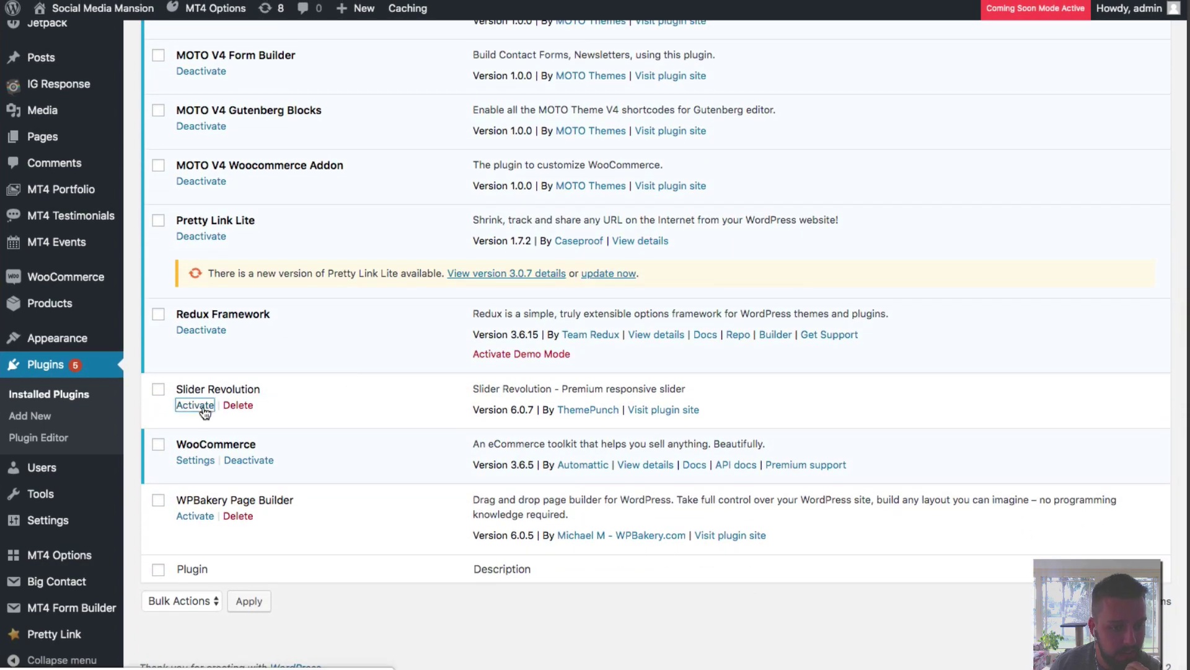
click(205, 517)
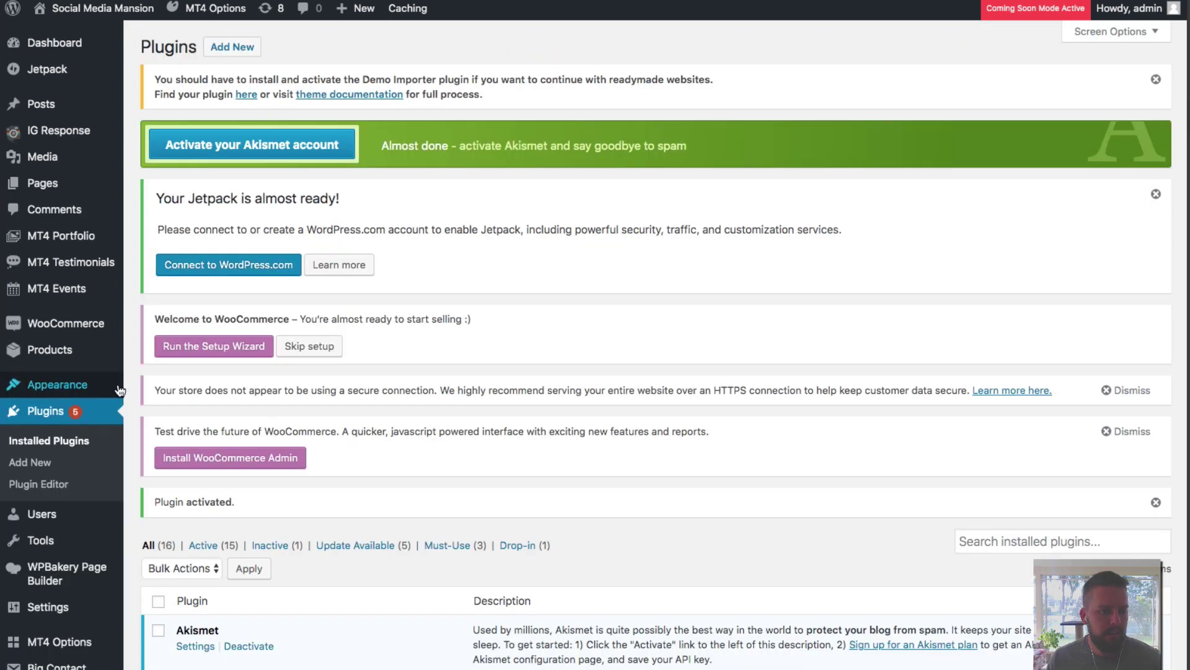
Check the active MOTO Theme V4's details on the Themes page, then go to Plugins > Add New.
mouse_move(65, 395)
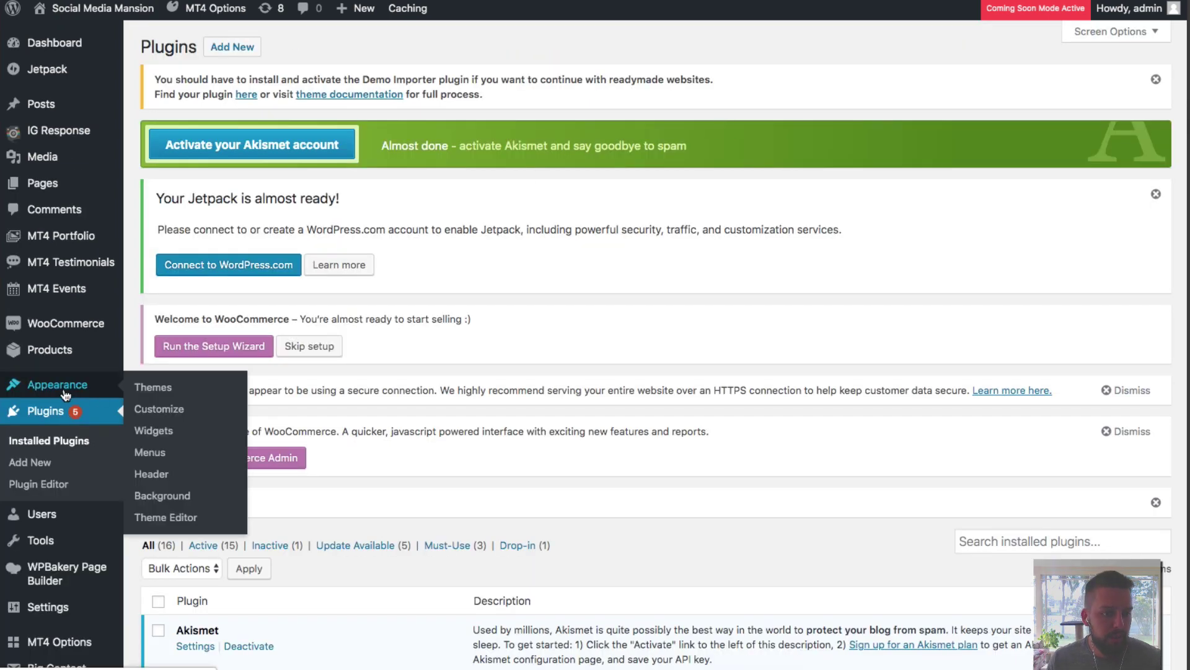
click(151, 391)
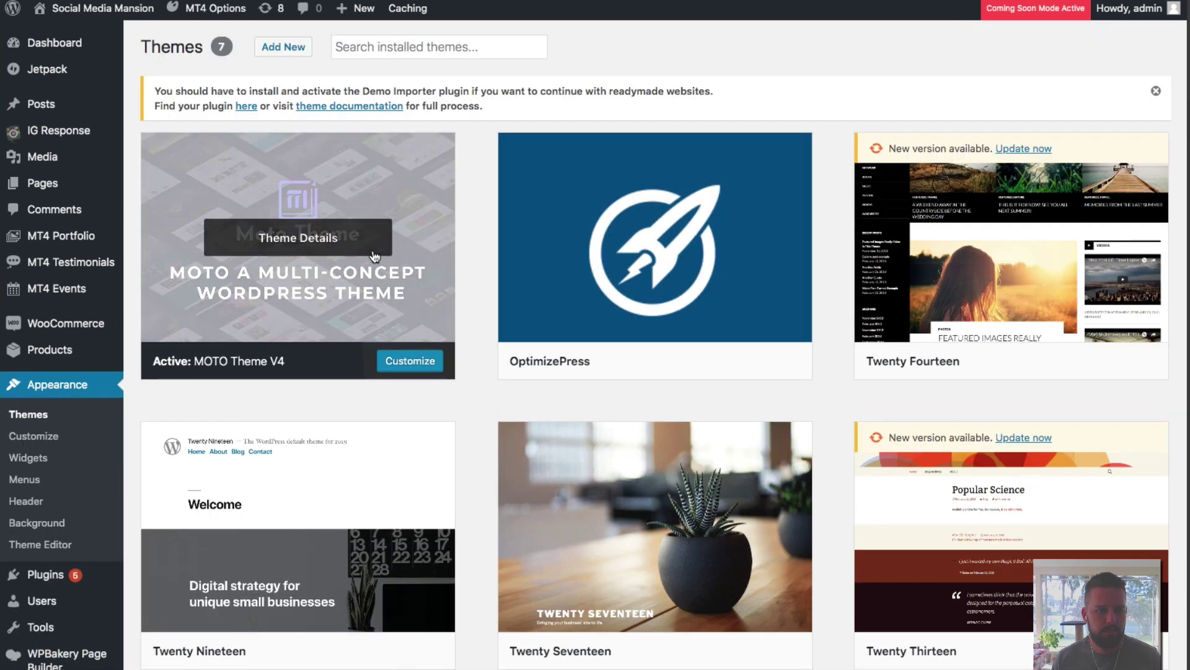
click(309, 240)
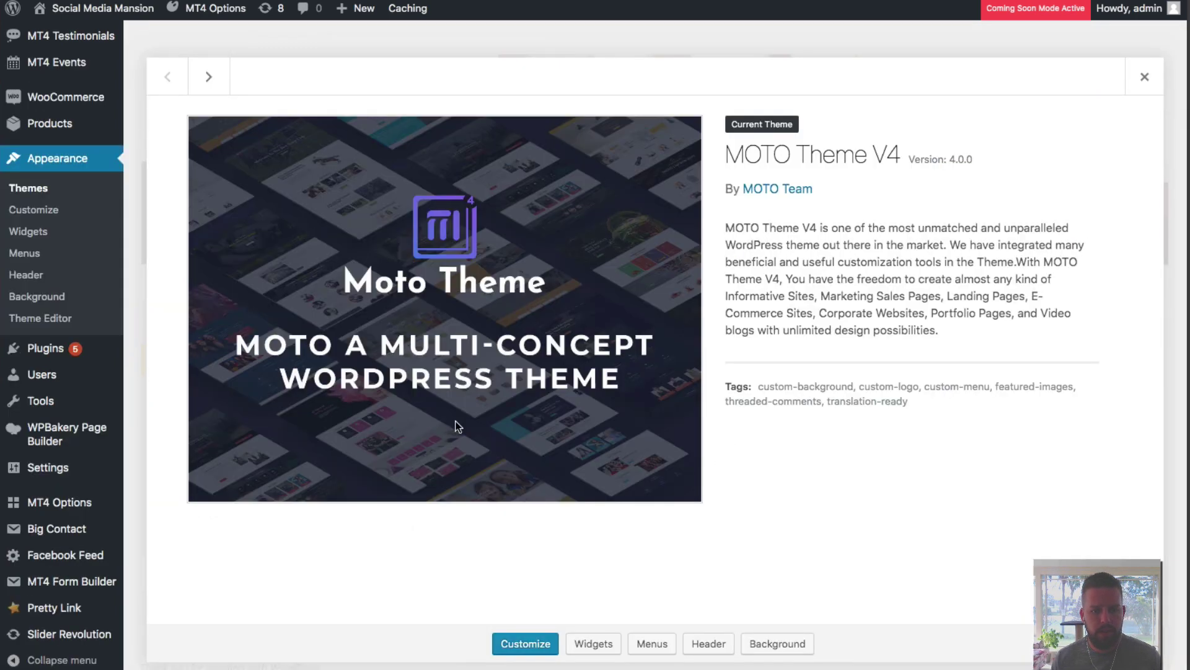
click(1145, 77)
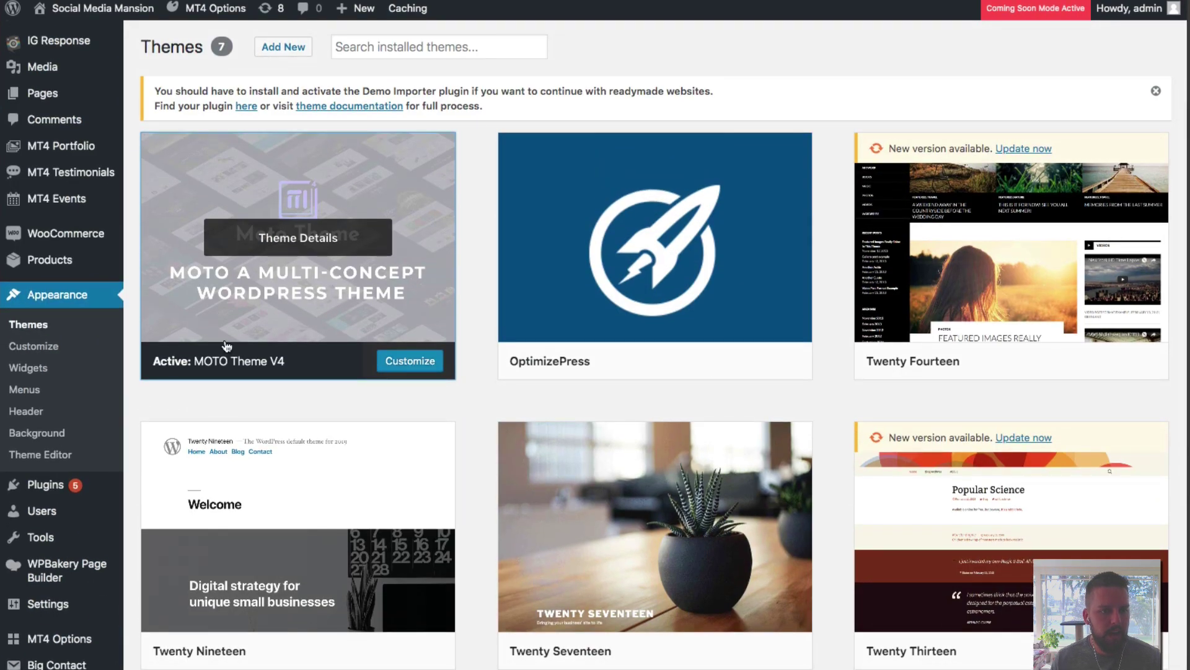
mouse_move(56, 486)
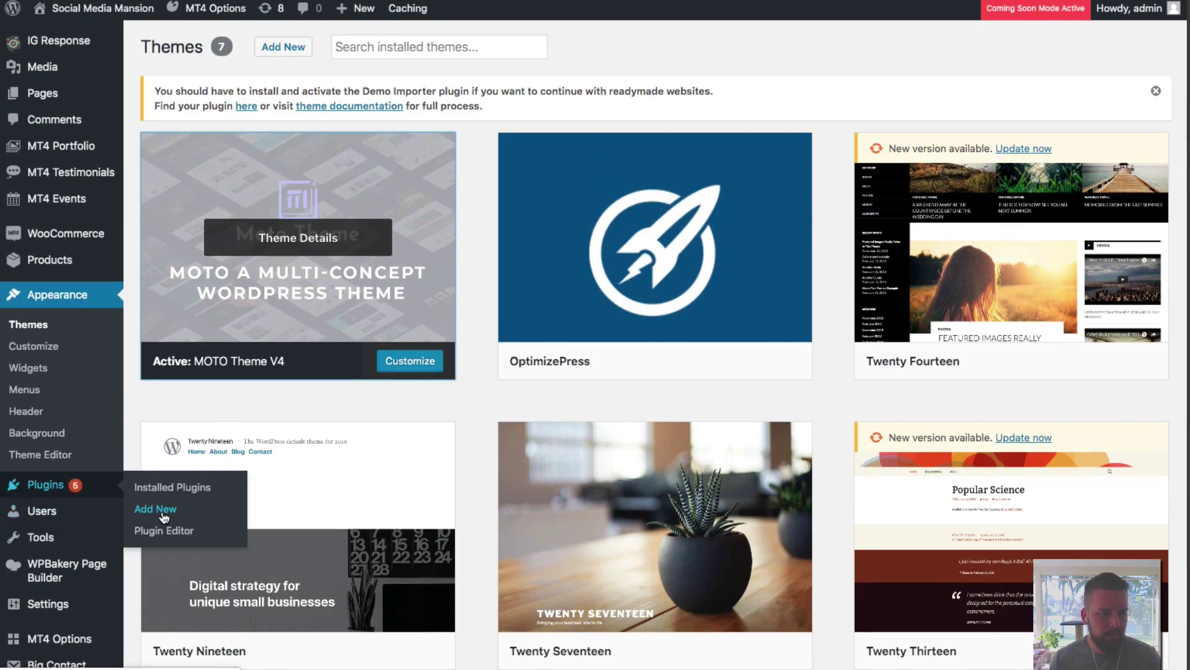
click(165, 516)
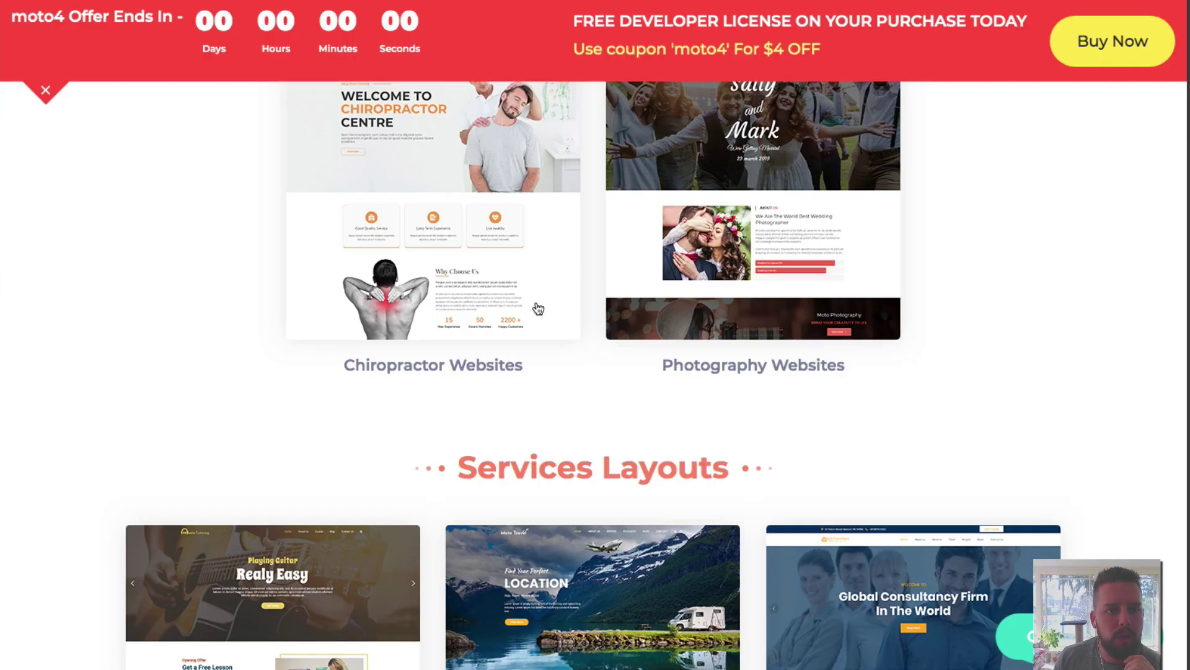
Scroll up and down through the MOTO theme demo layout categories.
scroll(534, 308, down, 5)
scroll(593, 338, up, 10)
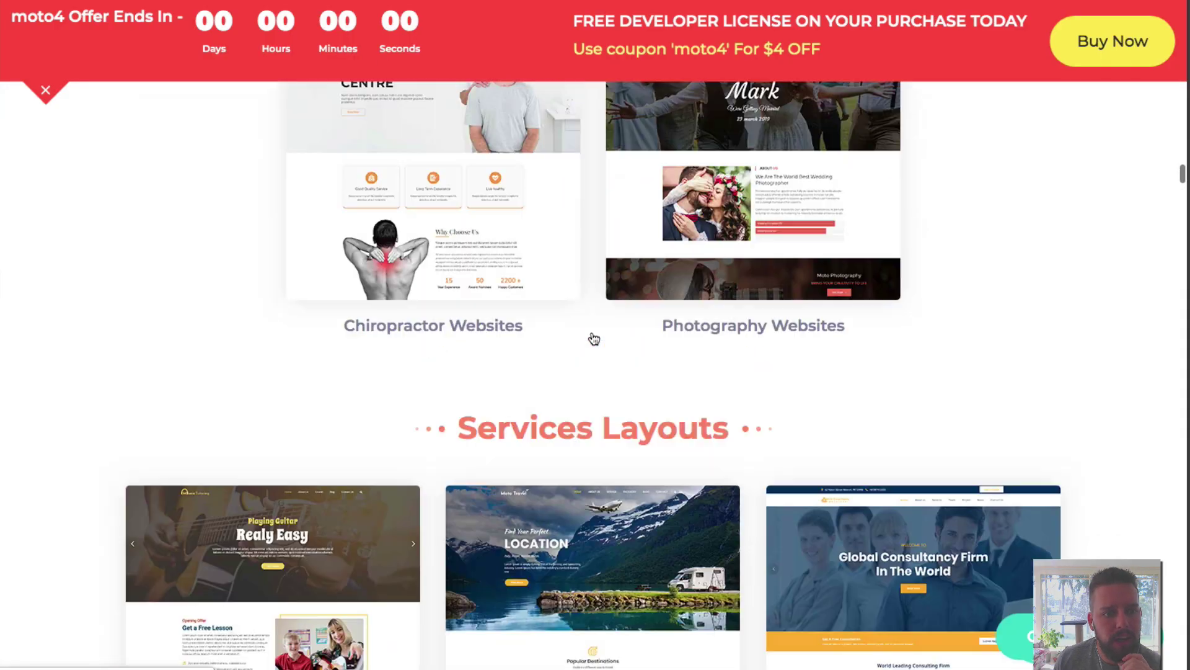
scroll(593, 338, up, 10)
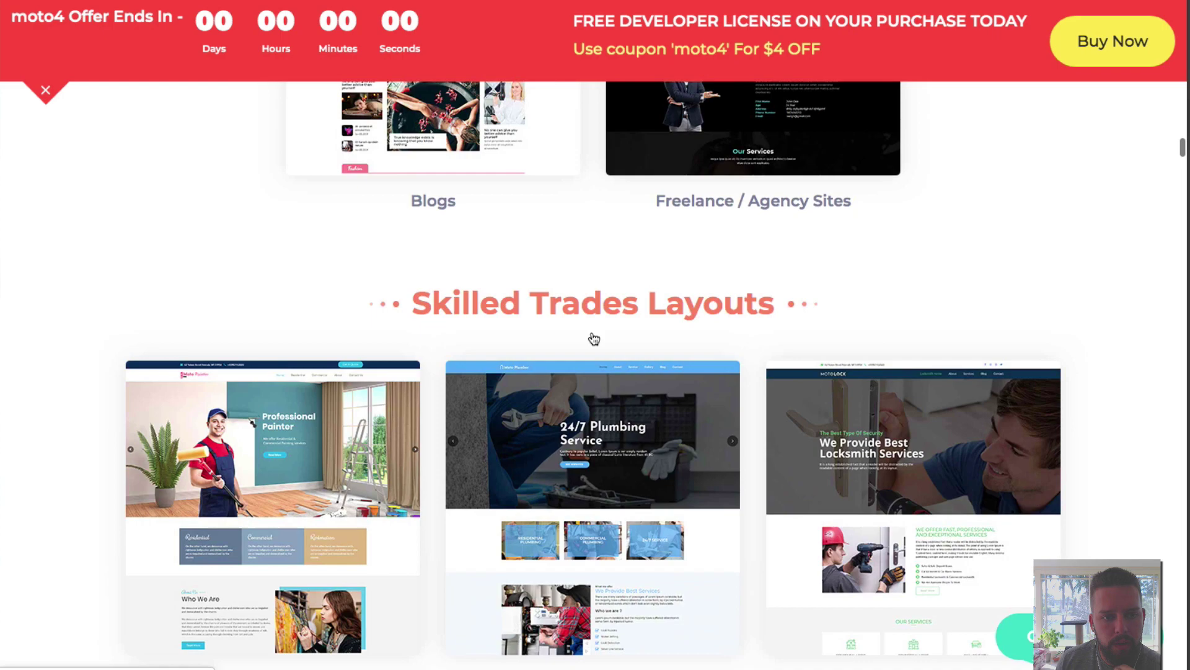
scroll(594, 338, up, 10)
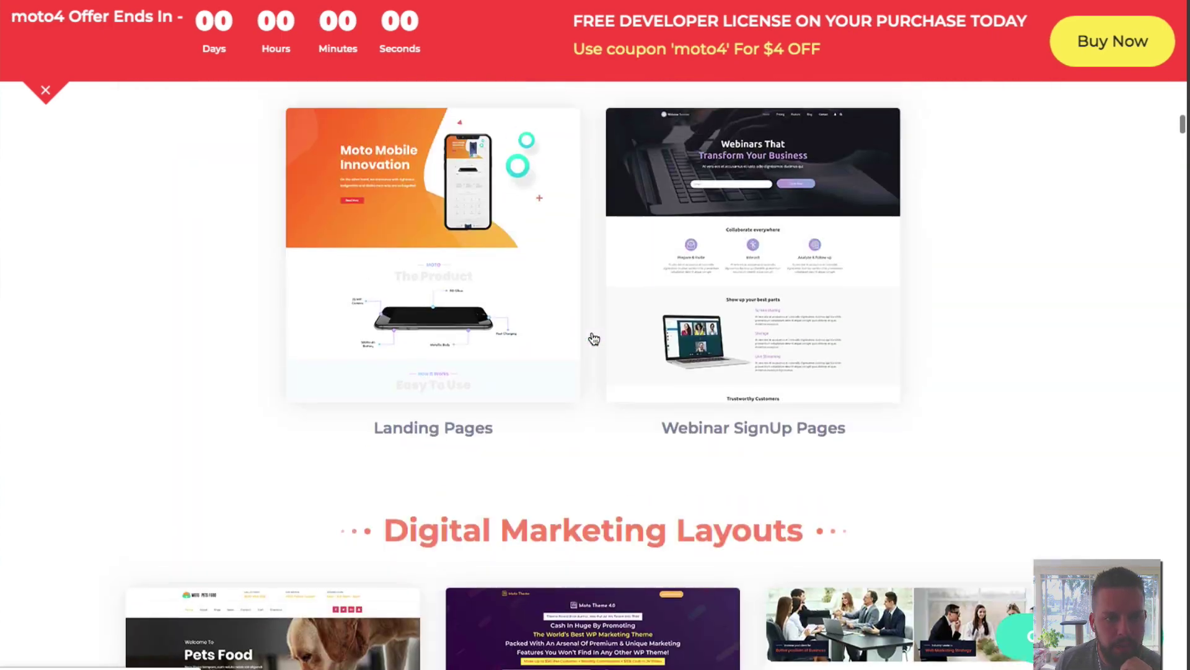
scroll(594, 338, down, 10)
scroll(594, 338, down, 15)
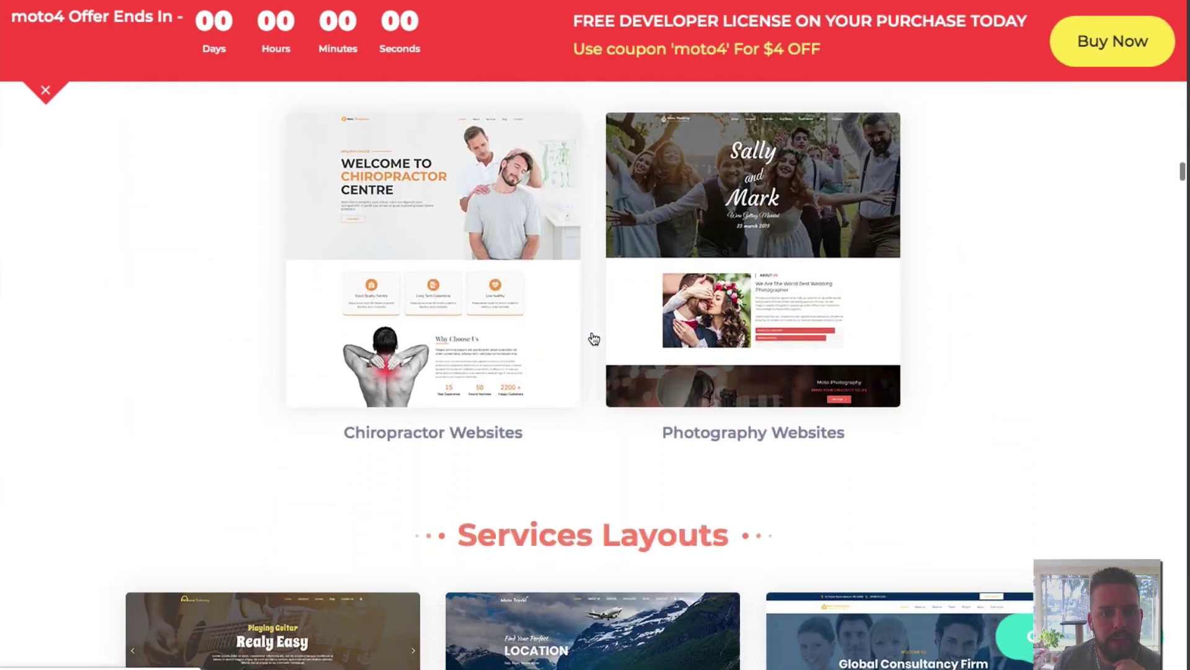
scroll(594, 338, down, 5)
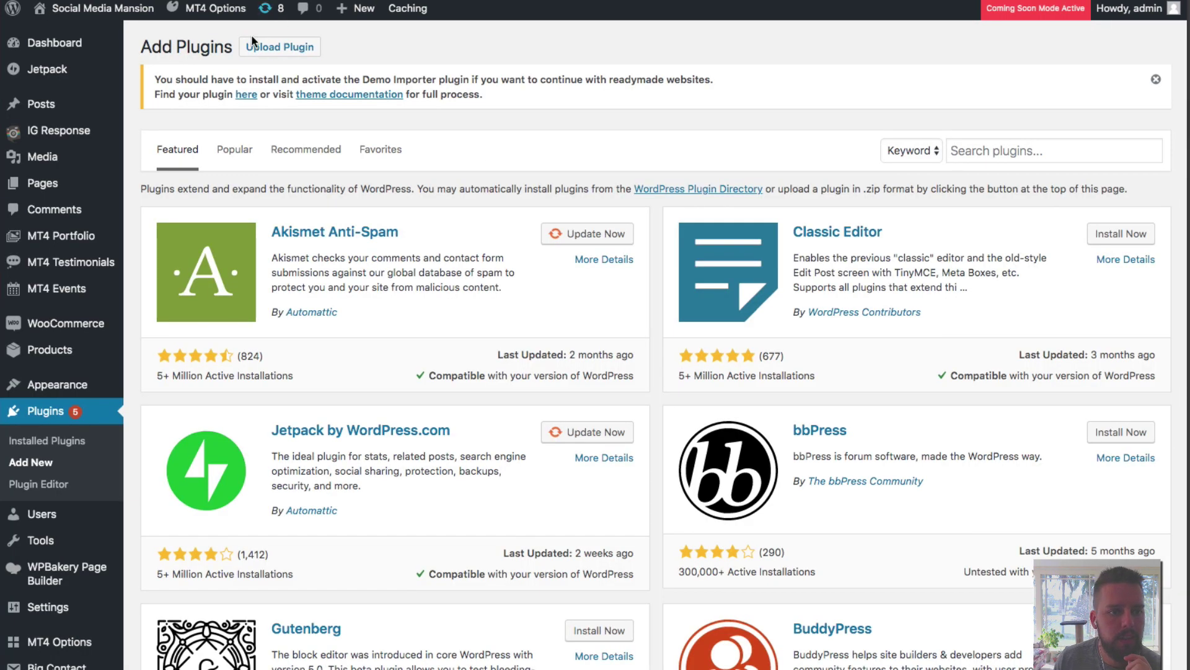
Upload, install and activate the motov4-seo-consultant-demo-importer.zip plugin from Downloads.
click(255, 44)
click(550, 245)
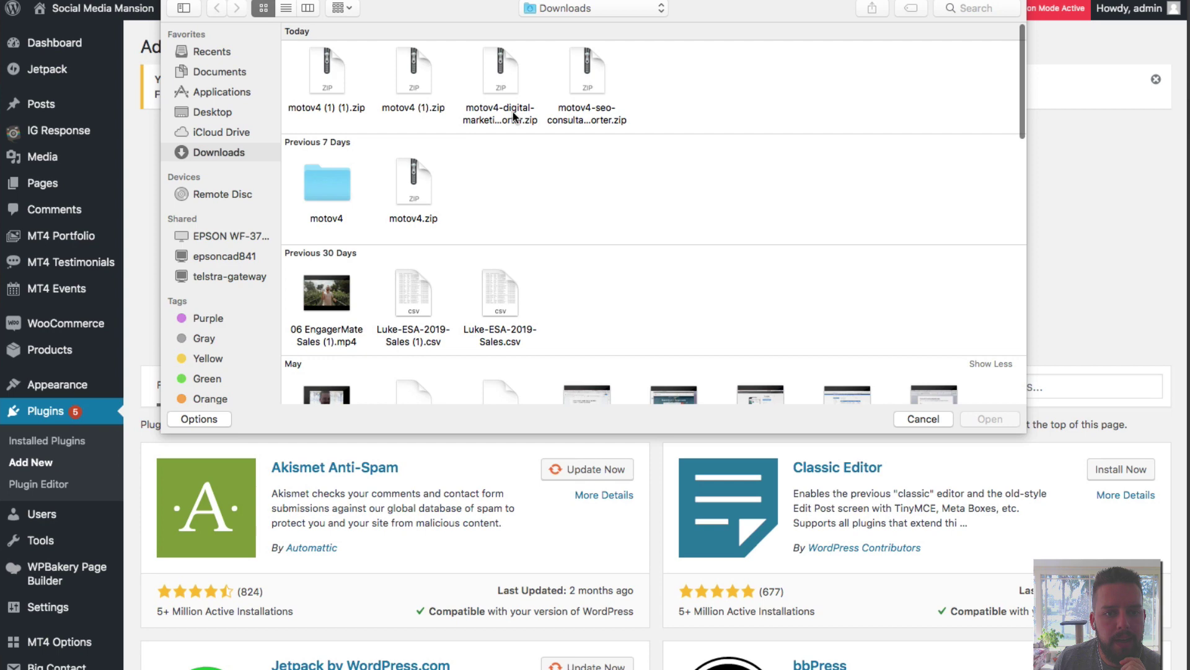
click(514, 111)
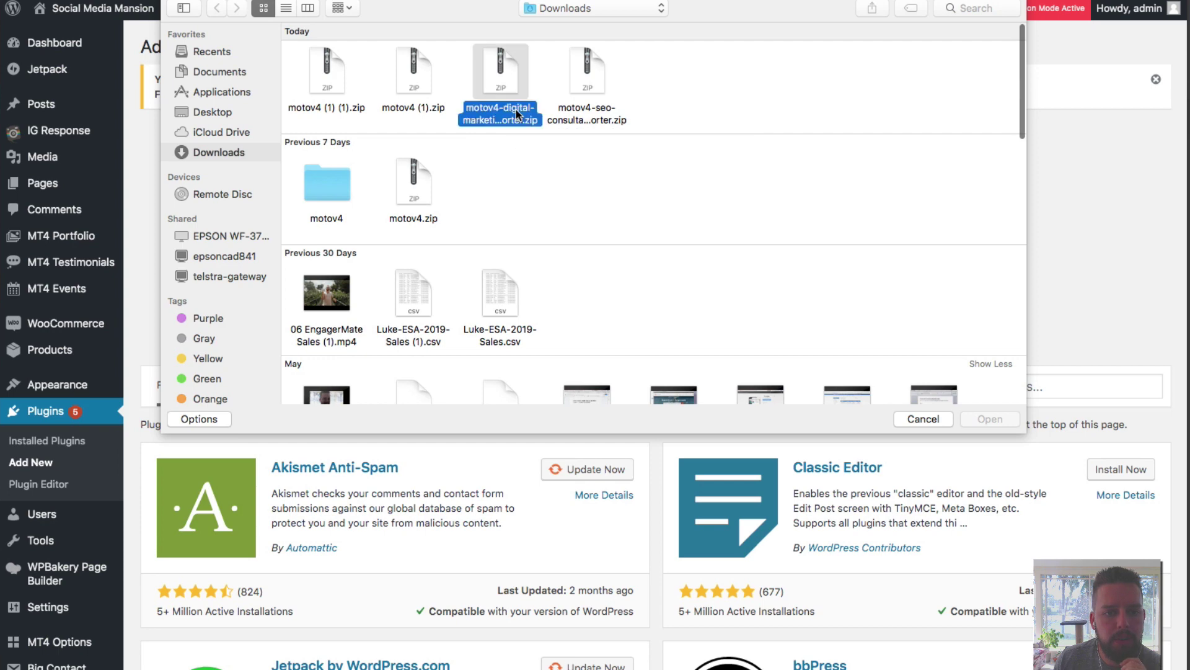
double_click(572, 112)
click(560, 273)
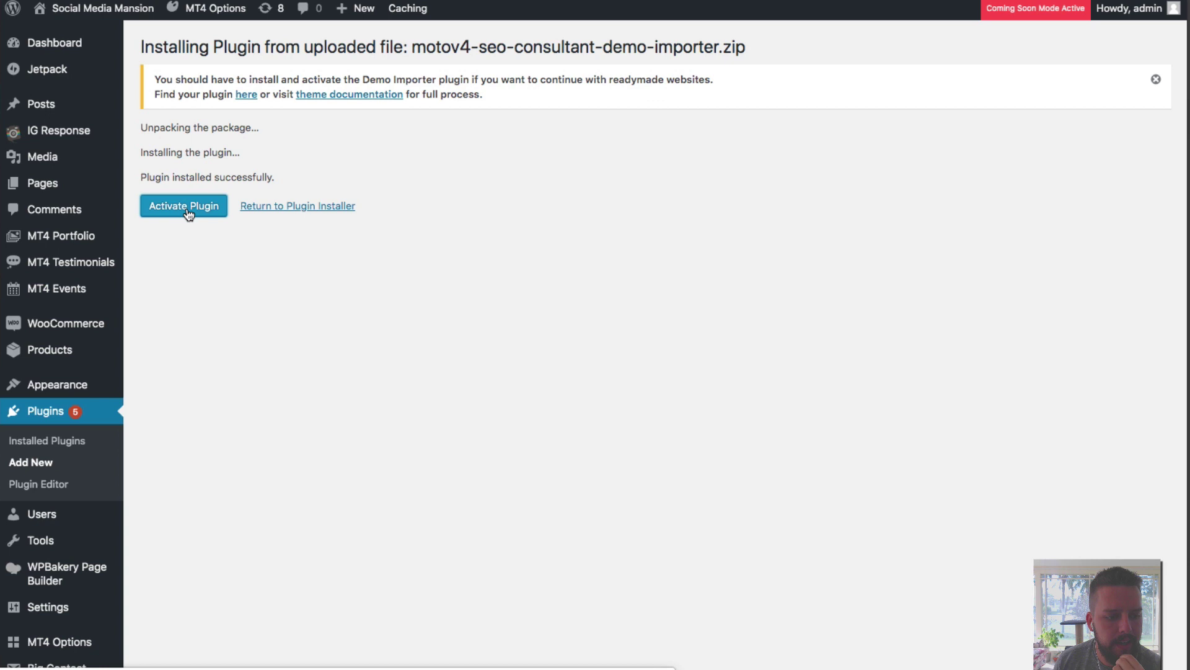
click(184, 207)
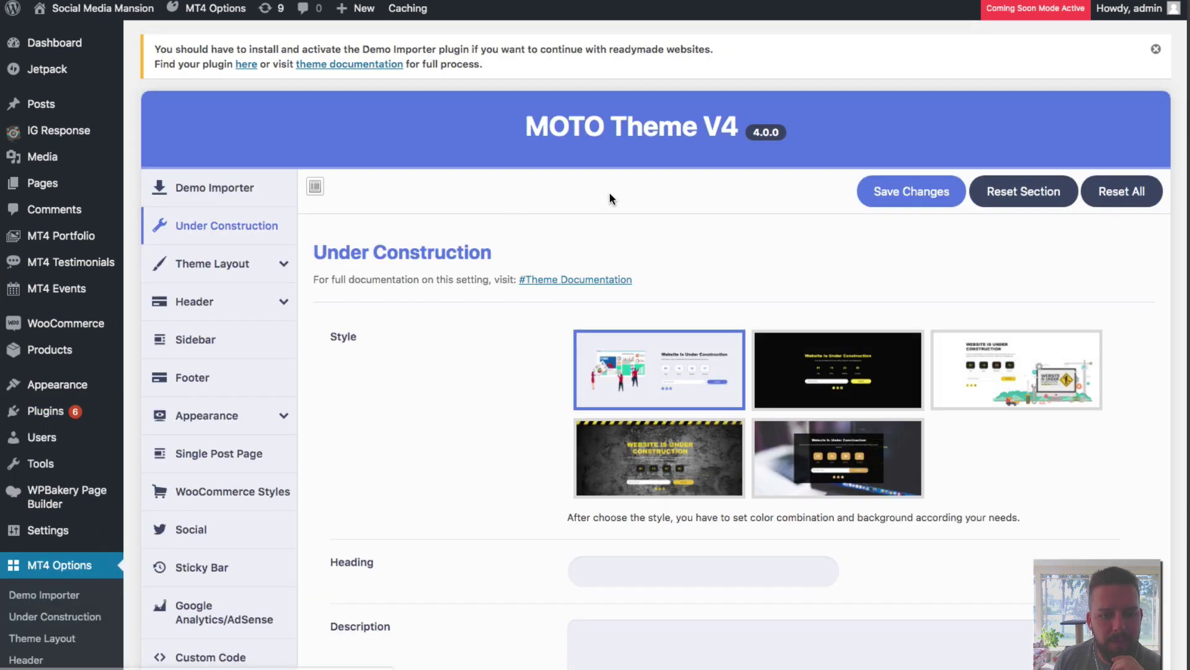
Scroll through the Under Construction style options on the MT4 Options page.
scroll(609, 192, down, 5)
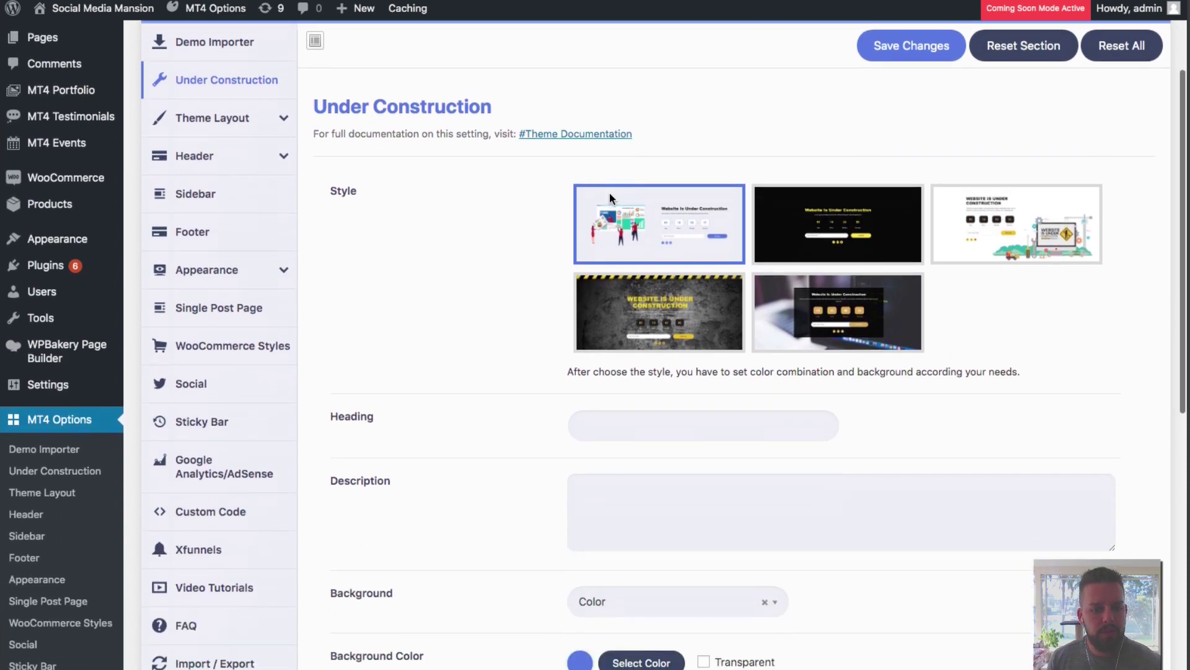
scroll(498, 123, up, 5)
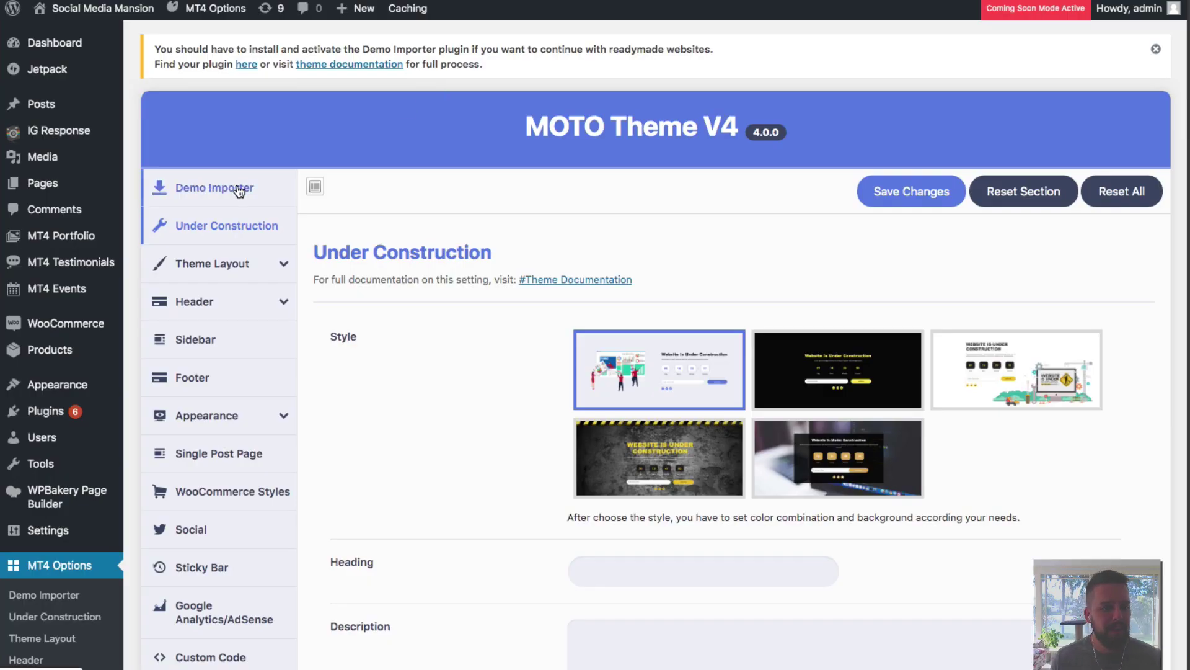
In Demo Importer, set SEO-Consultant as the site's demo and confirm the switch.
click(206, 194)
mouse_move(370, 490)
scroll(370, 490, down, 1)
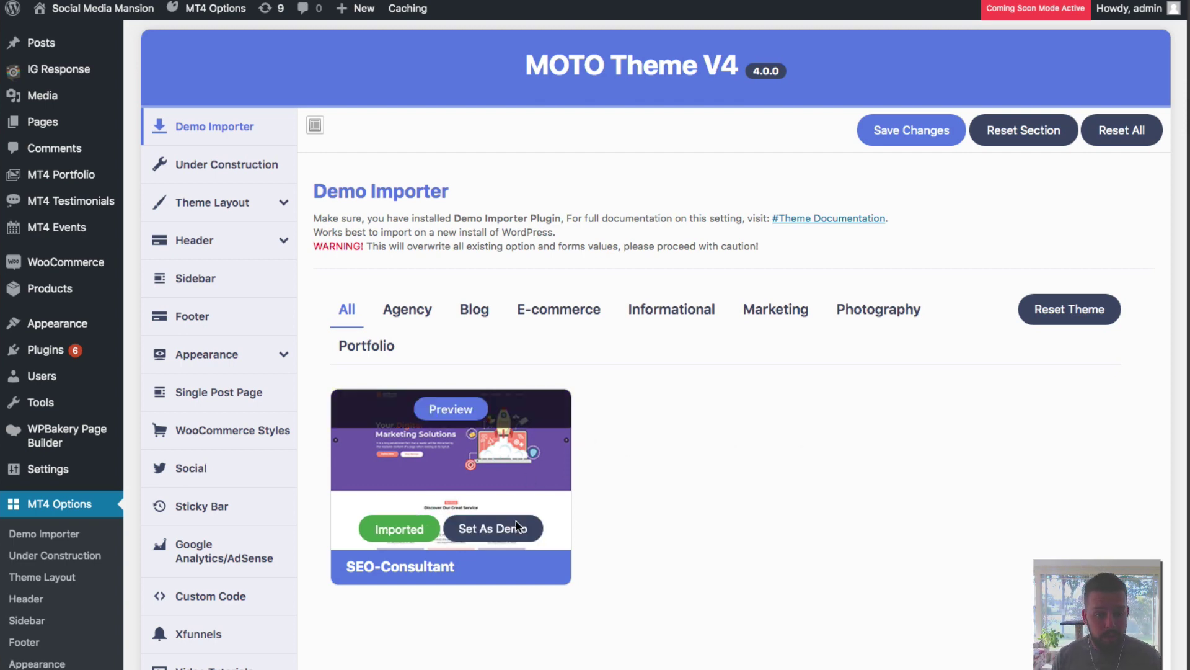
click(503, 530)
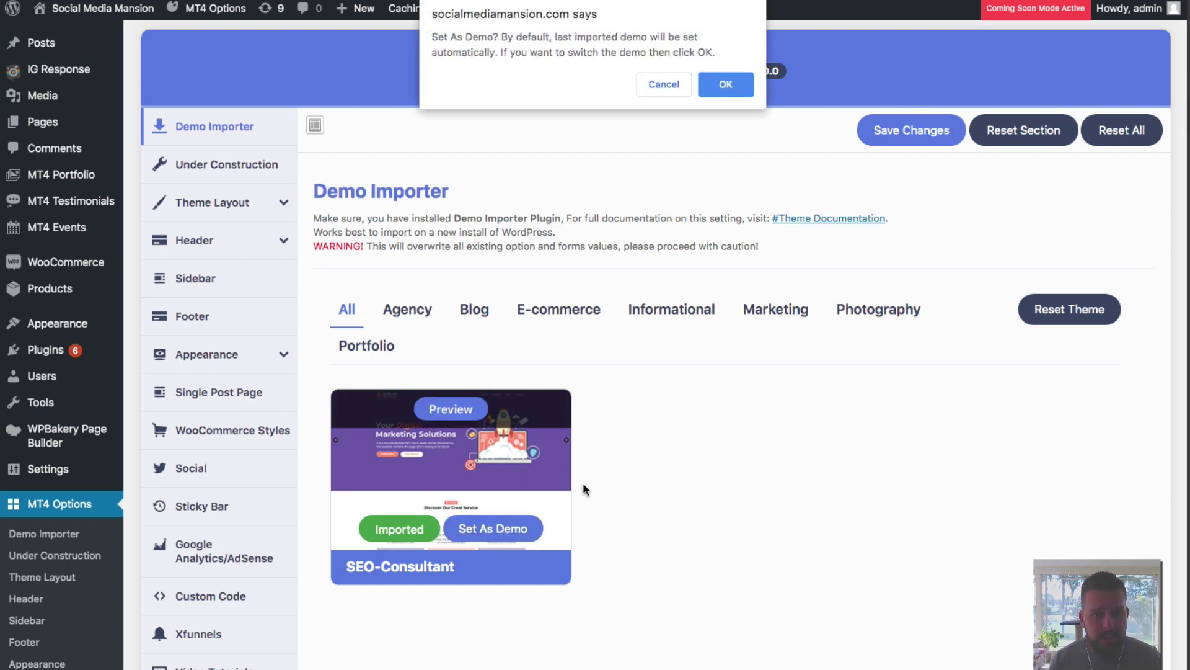
click(726, 84)
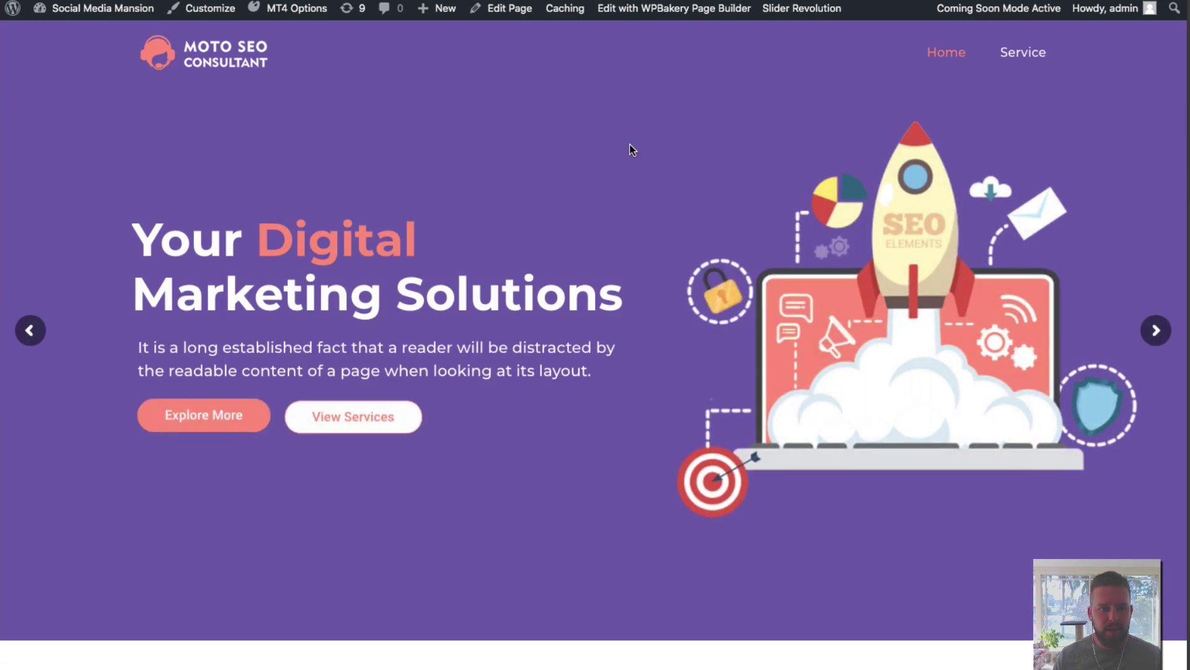
Scroll down through the new Moto SEO Consultant homepage.
scroll(630, 146, down, 20)
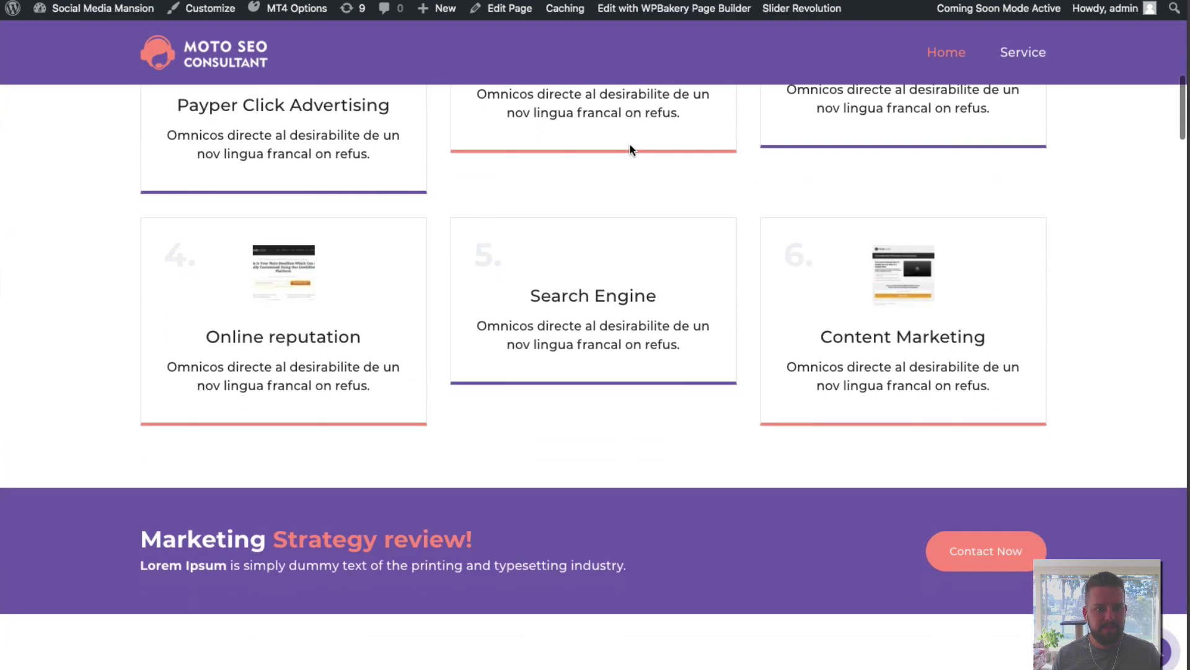
scroll(630, 150, down, 20)
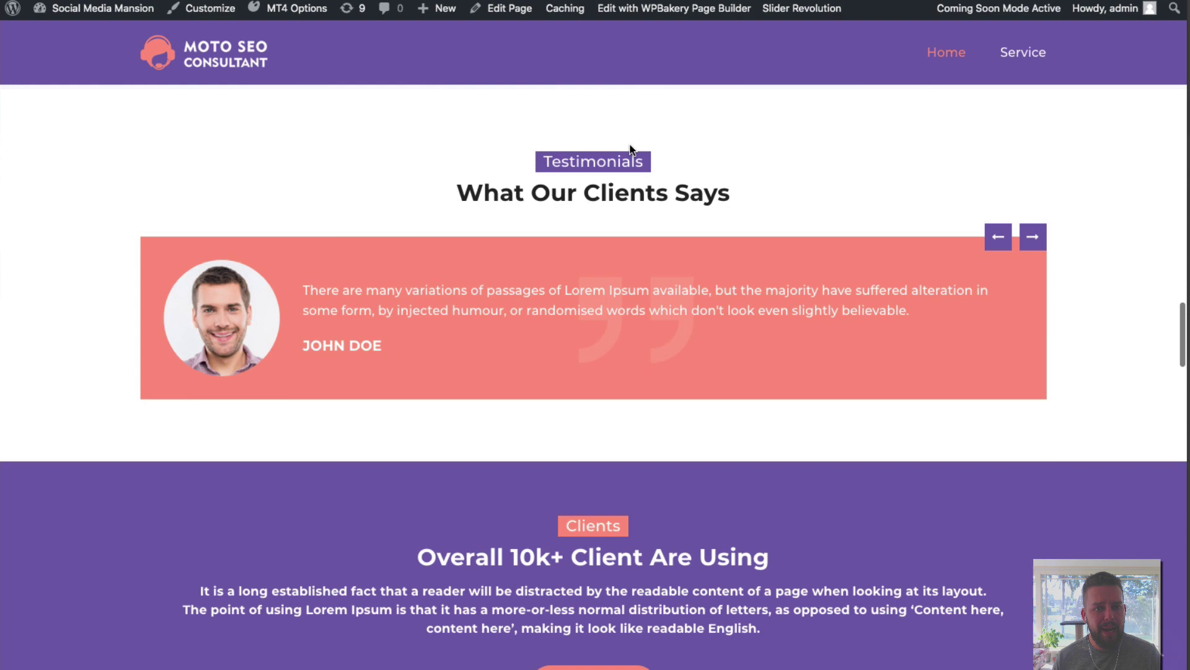
scroll(632, 149, down, 8)
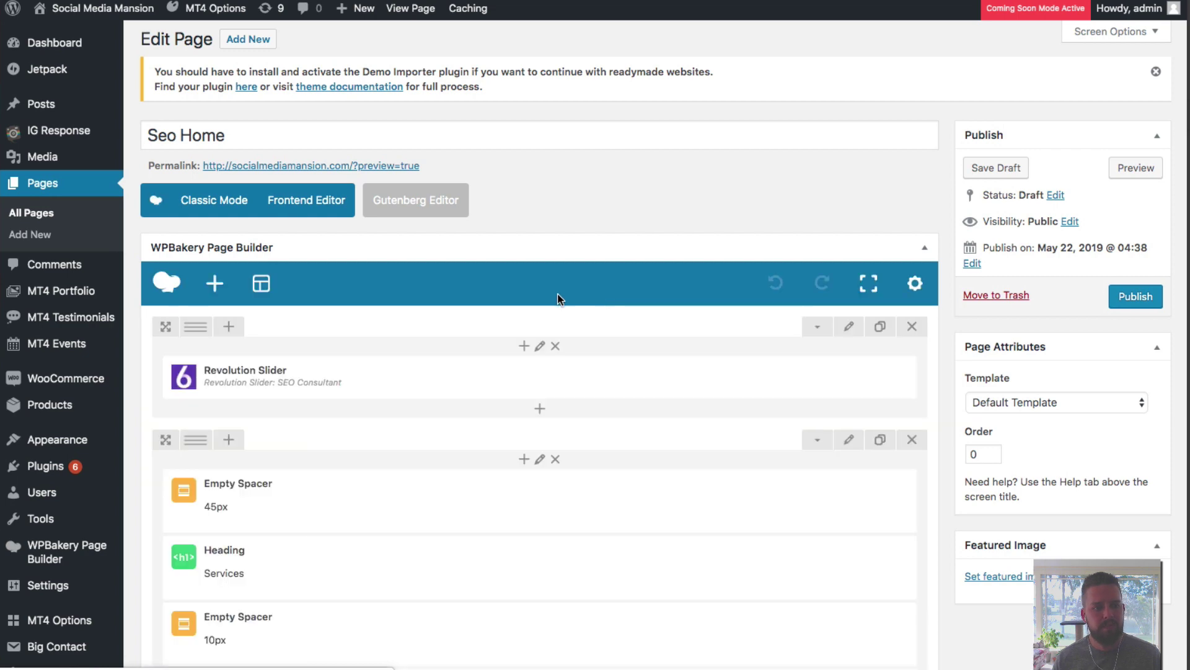
Replace the 'Discover our Great Service' heading text with the reviewer's name plus 'REVIEW VIDEO' and save.
scroll(608, 292, down, 3)
scroll(608, 291, down, 5)
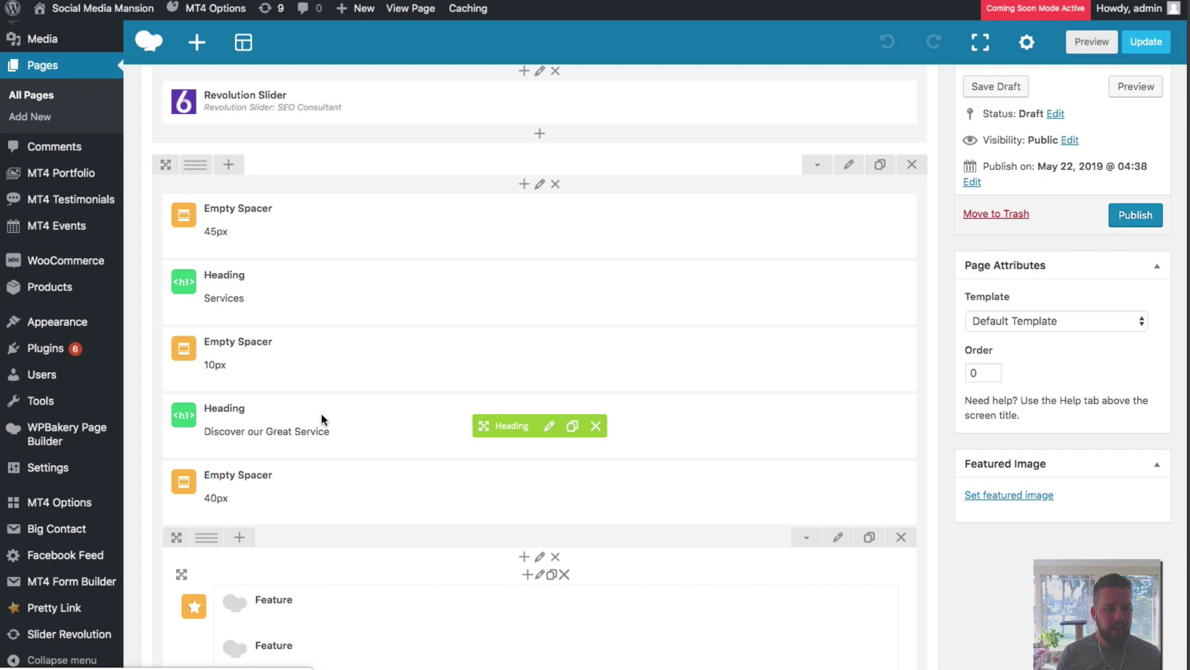
scroll(319, 418, down, 1)
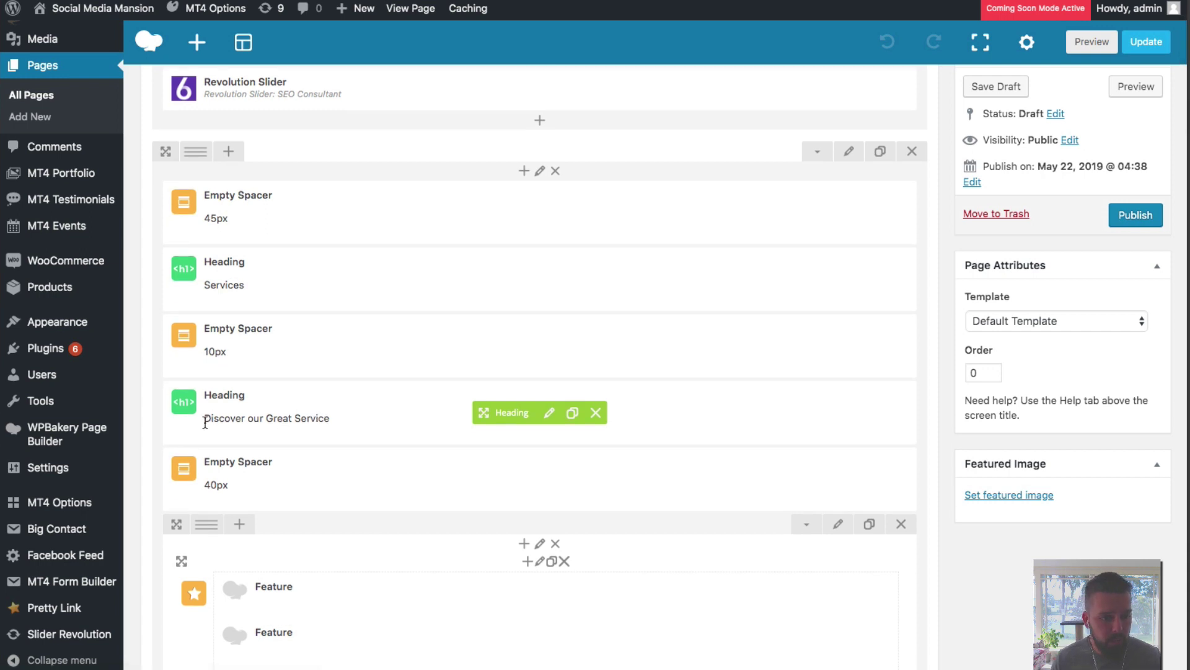
click(549, 413)
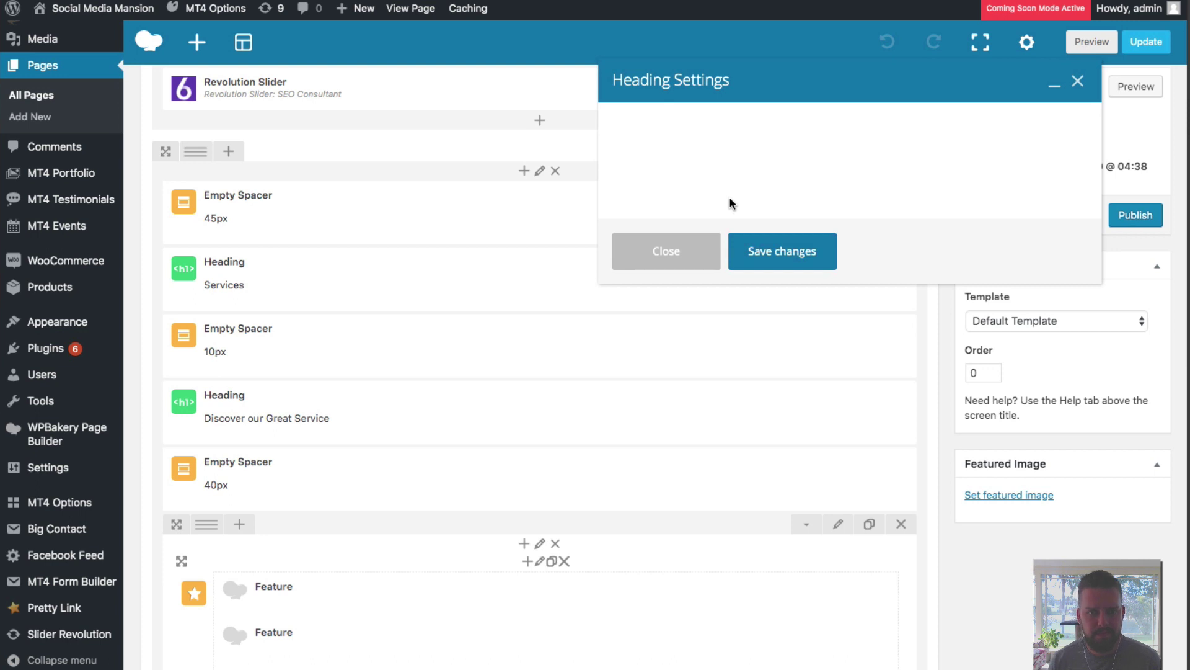
triple_click(774, 190)
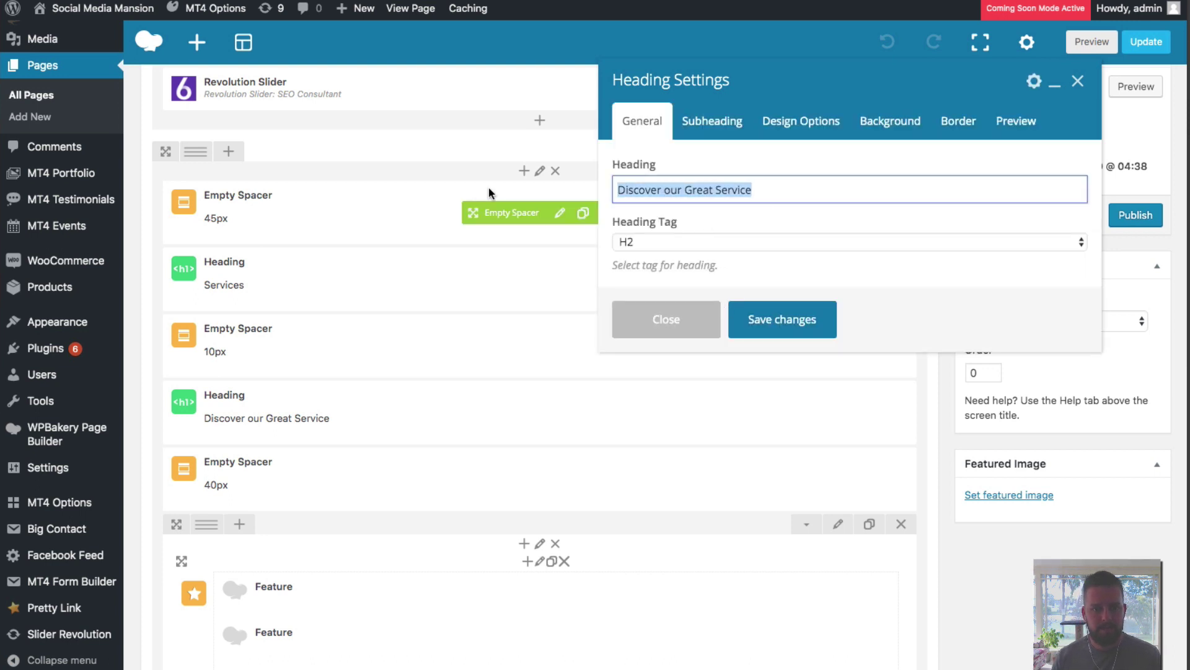
text(LUKE MAGUIR)
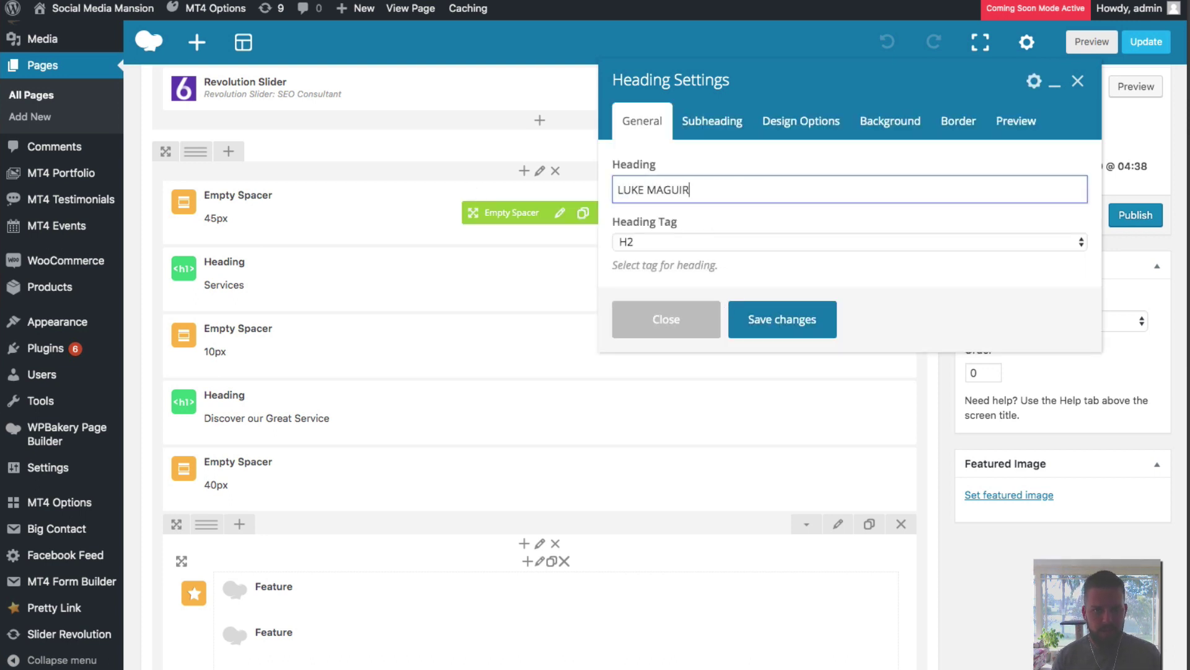
text(E REVIEW VIDEO)
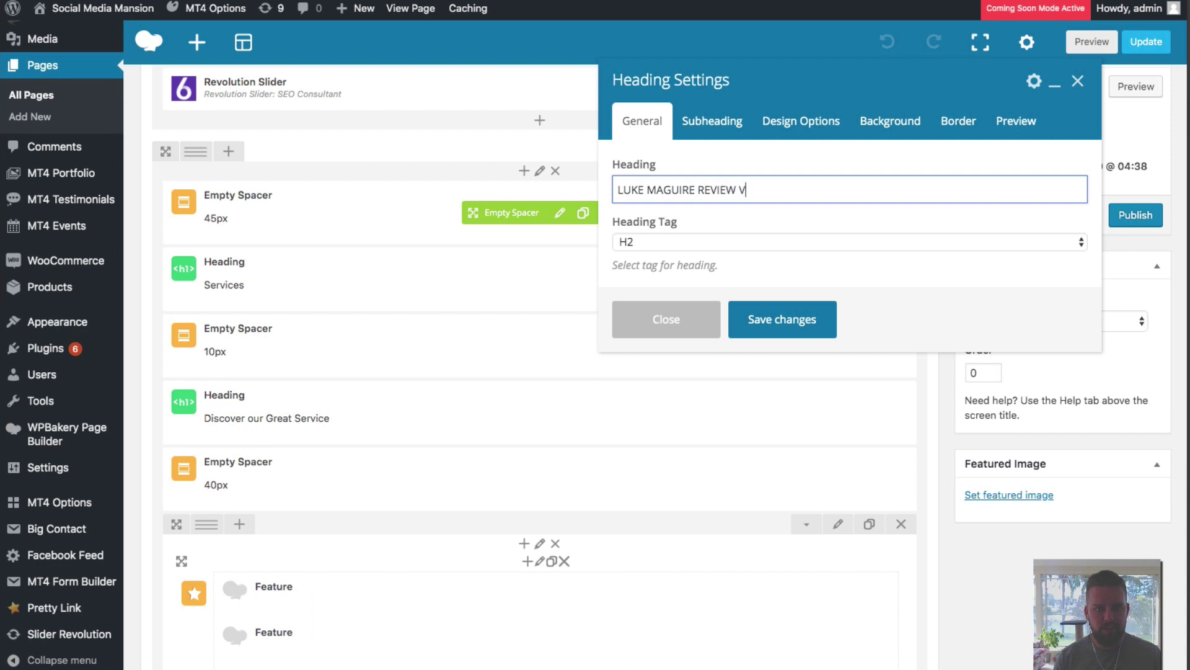
click(780, 318)
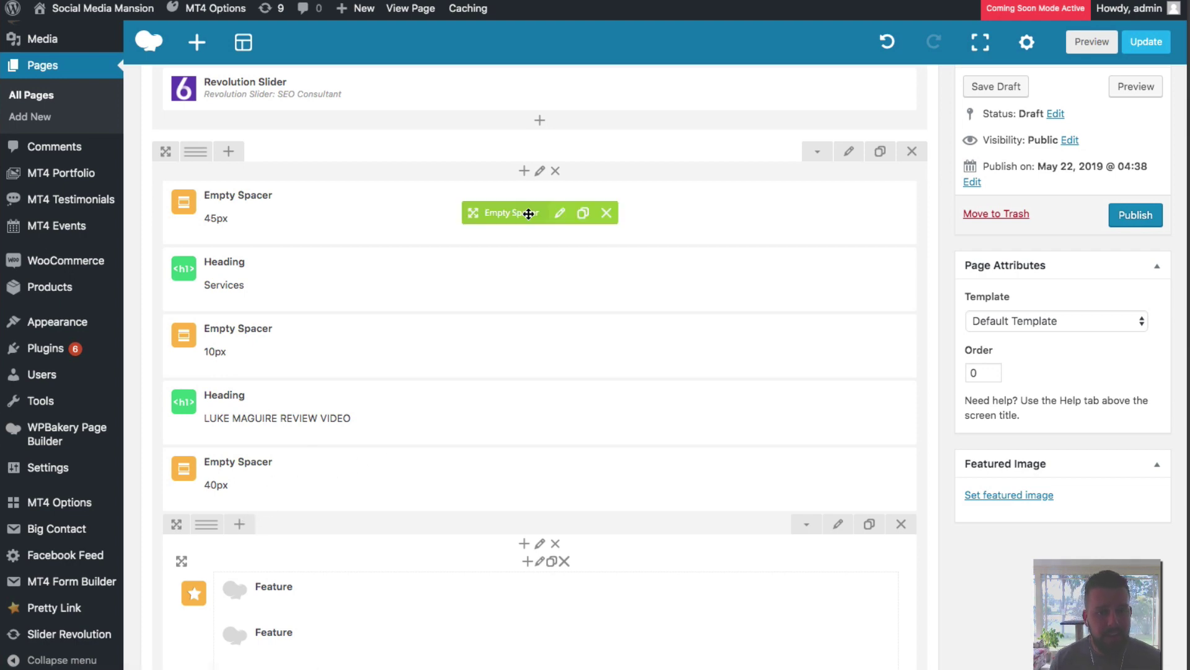
click(524, 170)
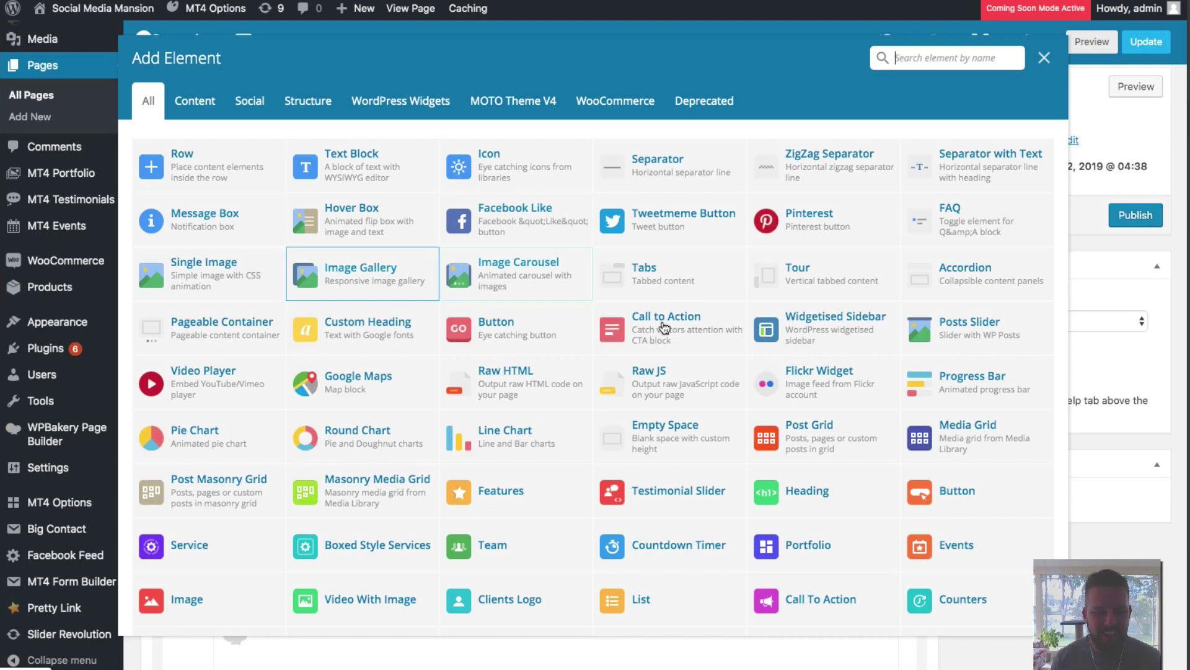
scroll(701, 421, down, 3)
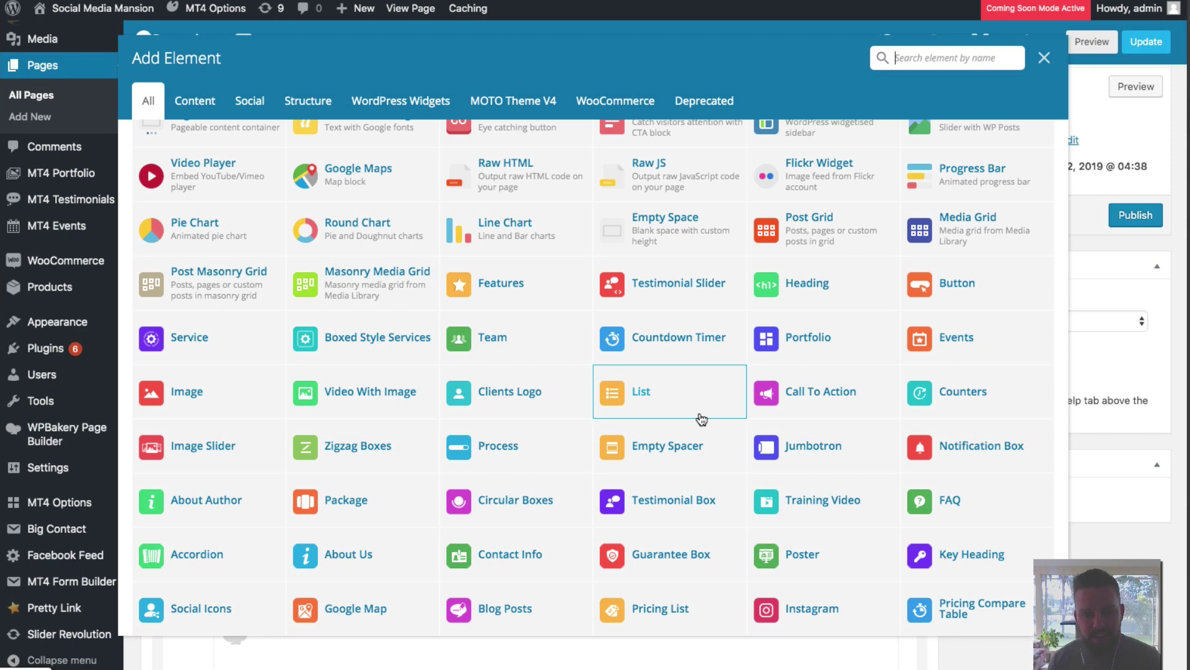
scroll(701, 419, down, 6)
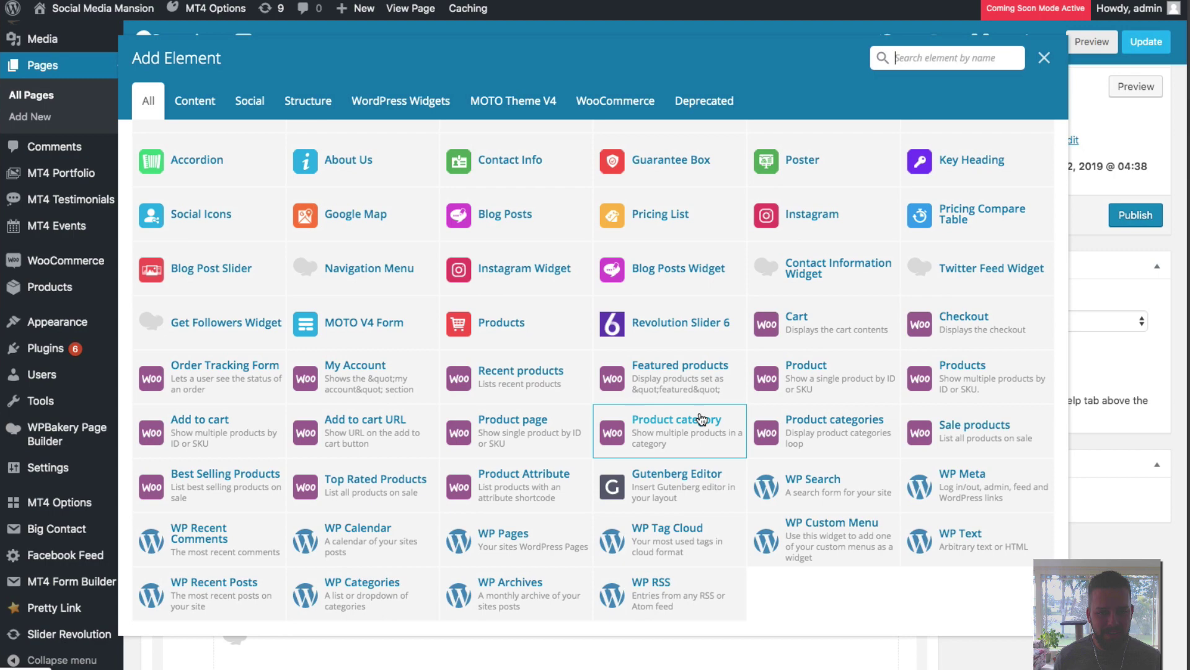
scroll(620, 163, up, 8)
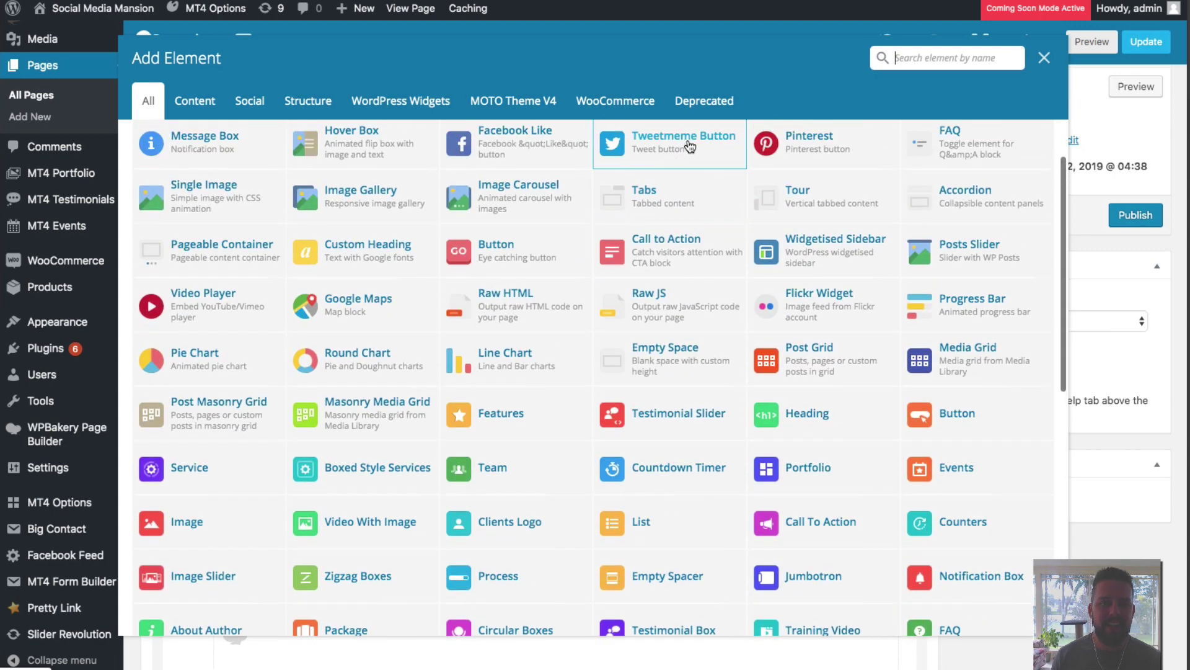
scroll(690, 146, up, 1)
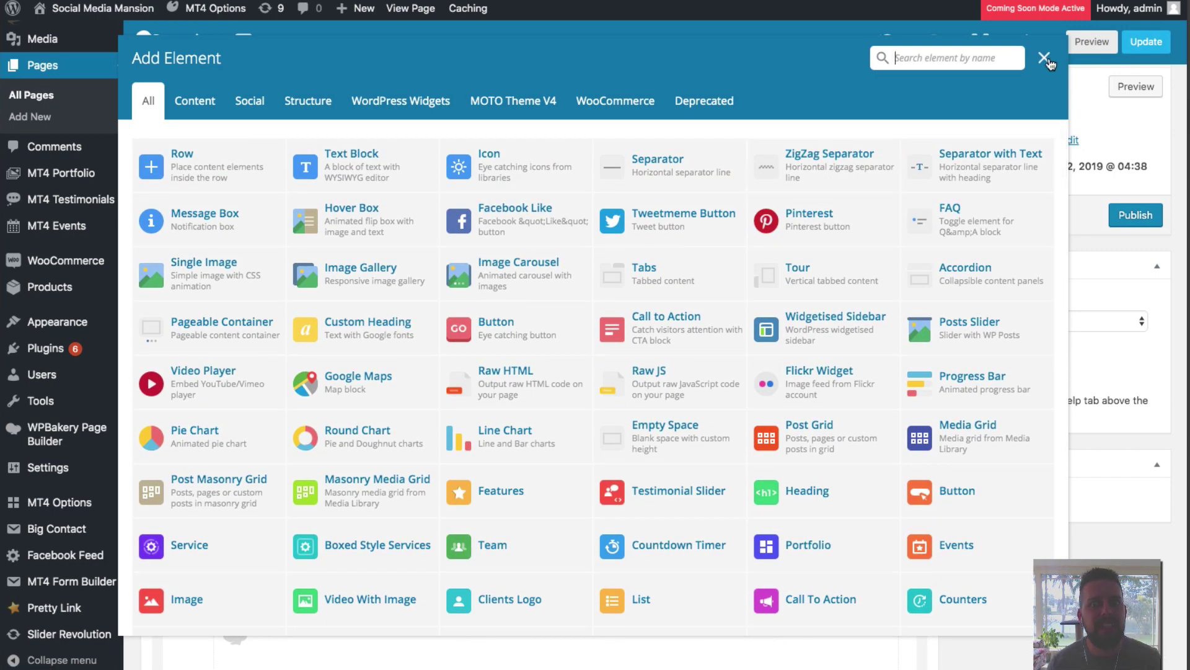
click(1045, 58)
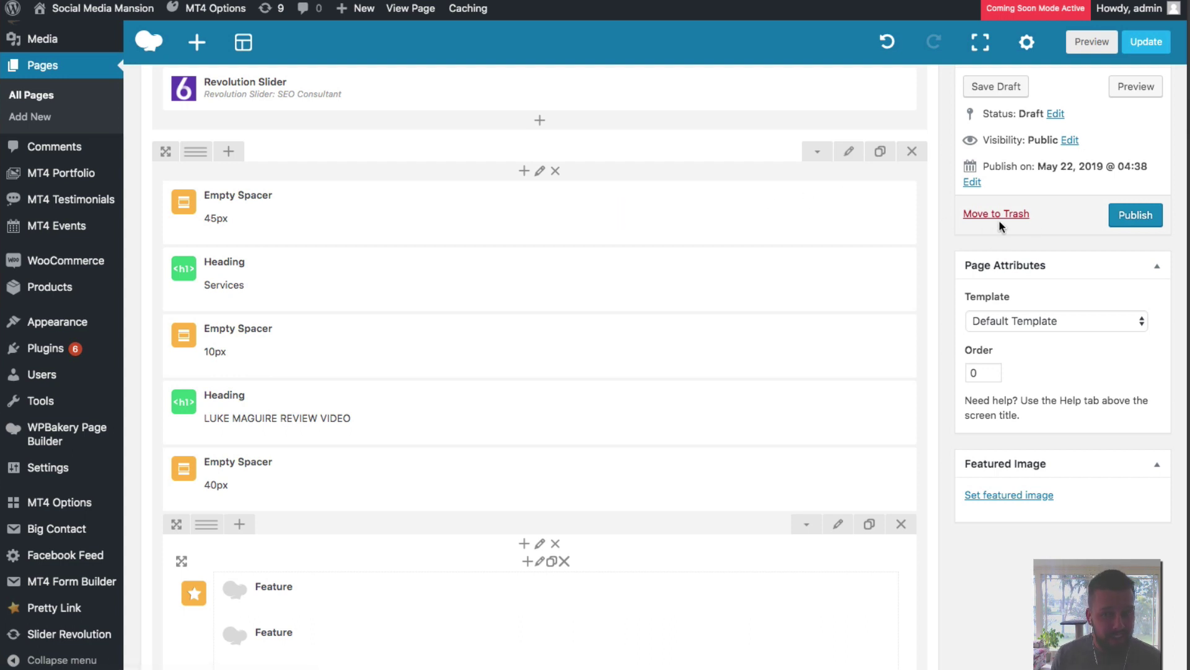
Publish and update the Seo Home page, then open the site homepage in a new tab.
click(1133, 217)
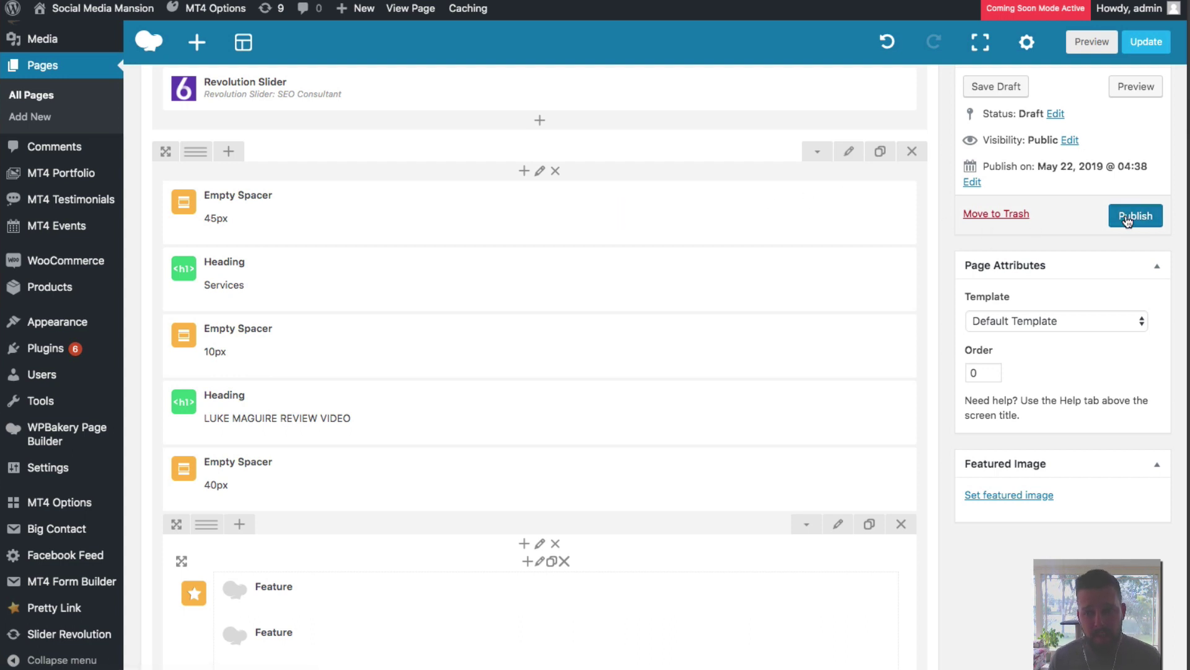
click(1140, 49)
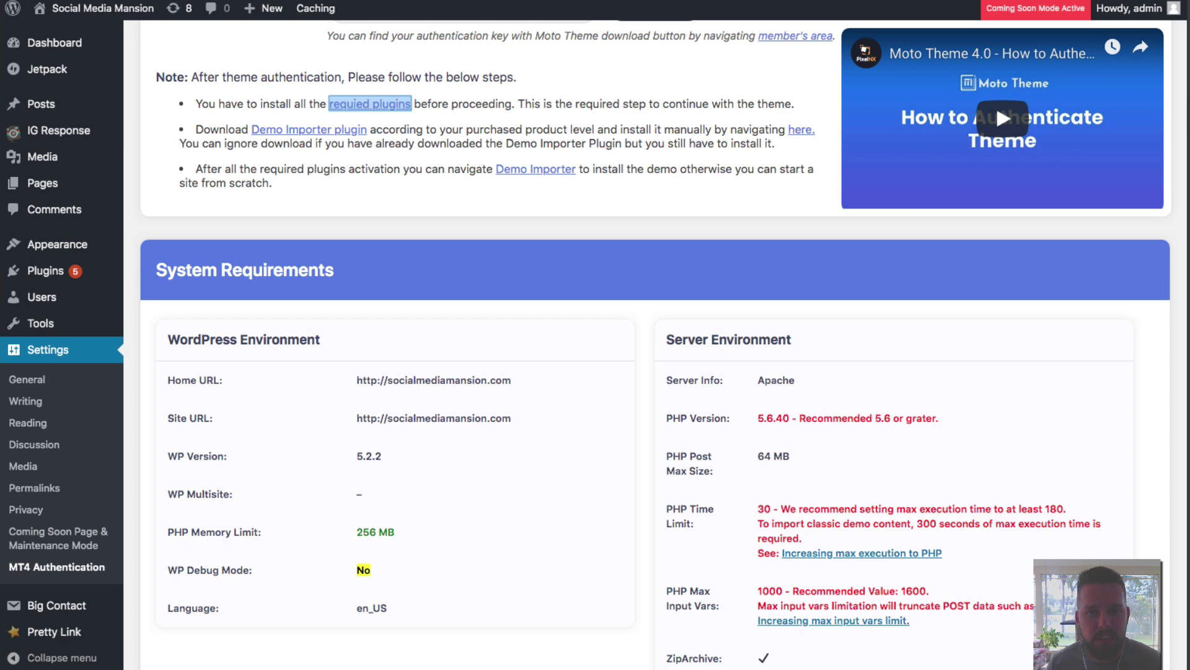
right_click(121, 8)
click(167, 14)
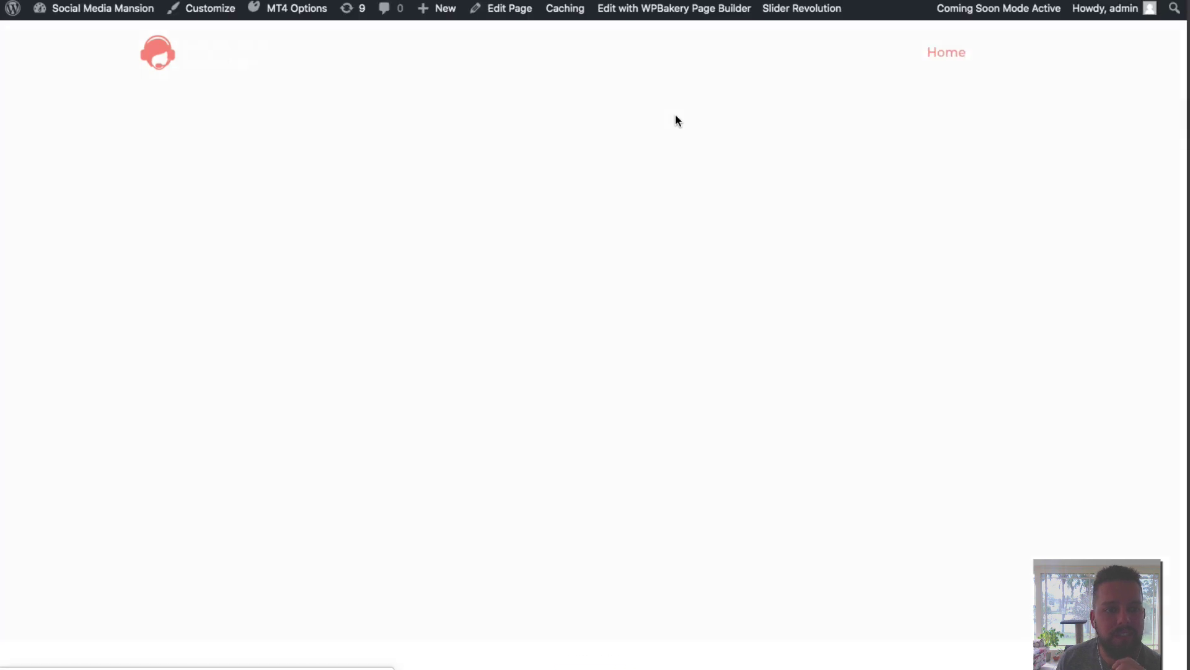
Scroll the live homepage to the Services section and highlight the new review-video heading.
scroll(629, 205, down, 6)
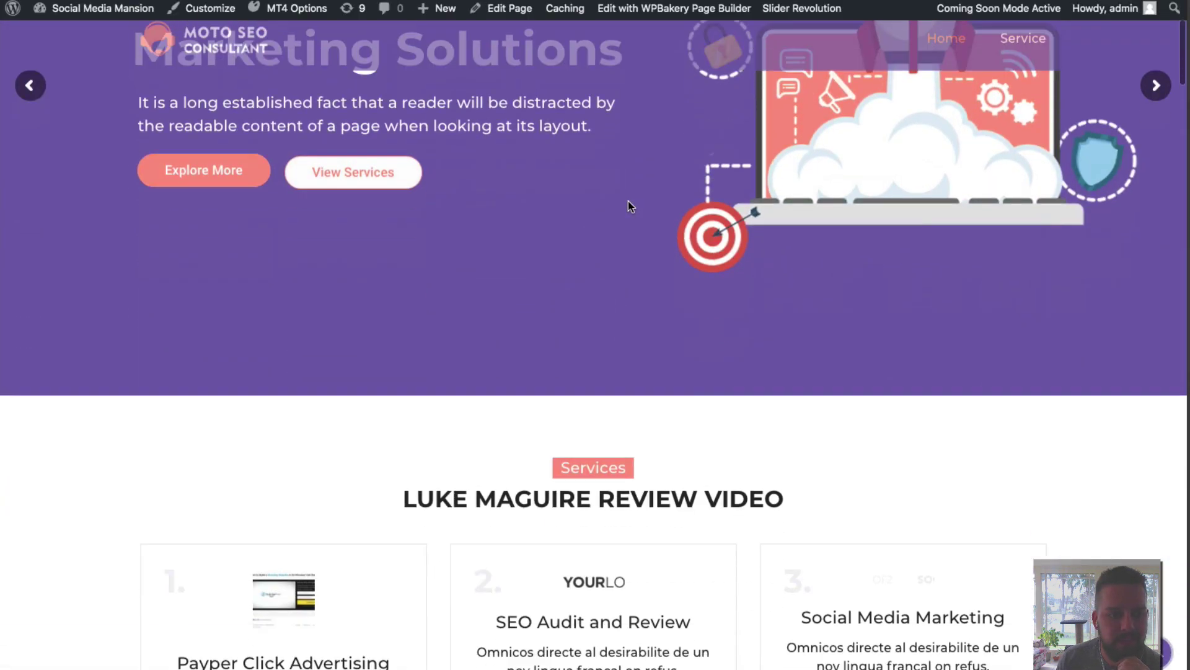
drag(411, 300, 859, 296)
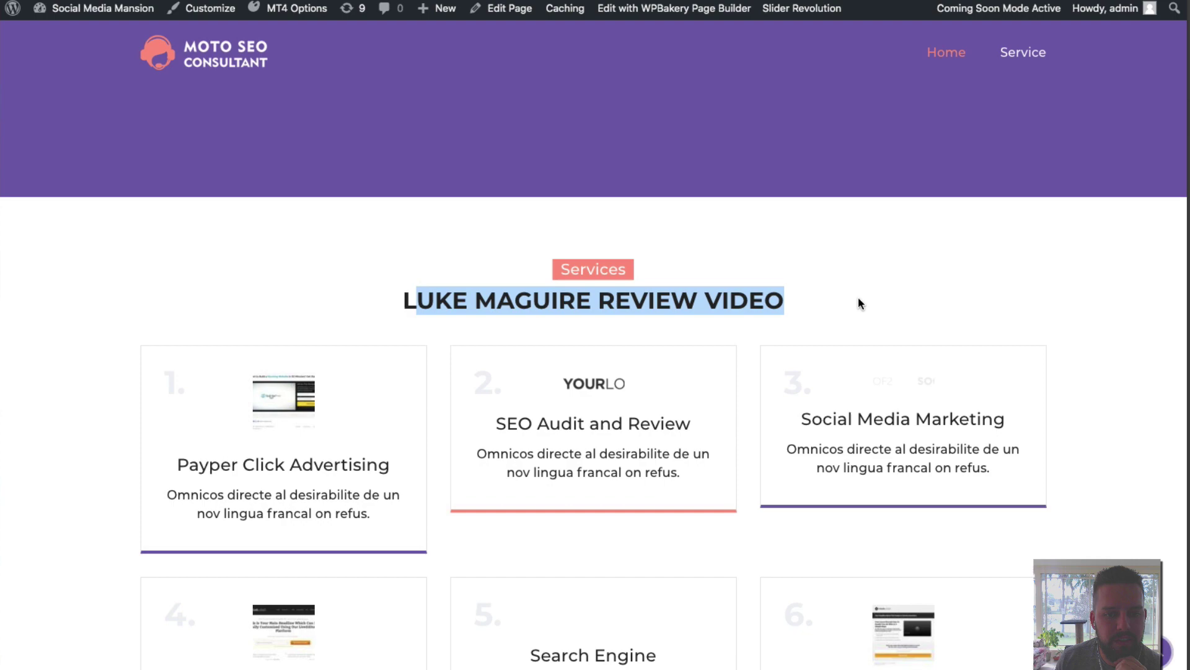
scroll(559, 285, up, 6)
scroll(597, 273, down, 12)
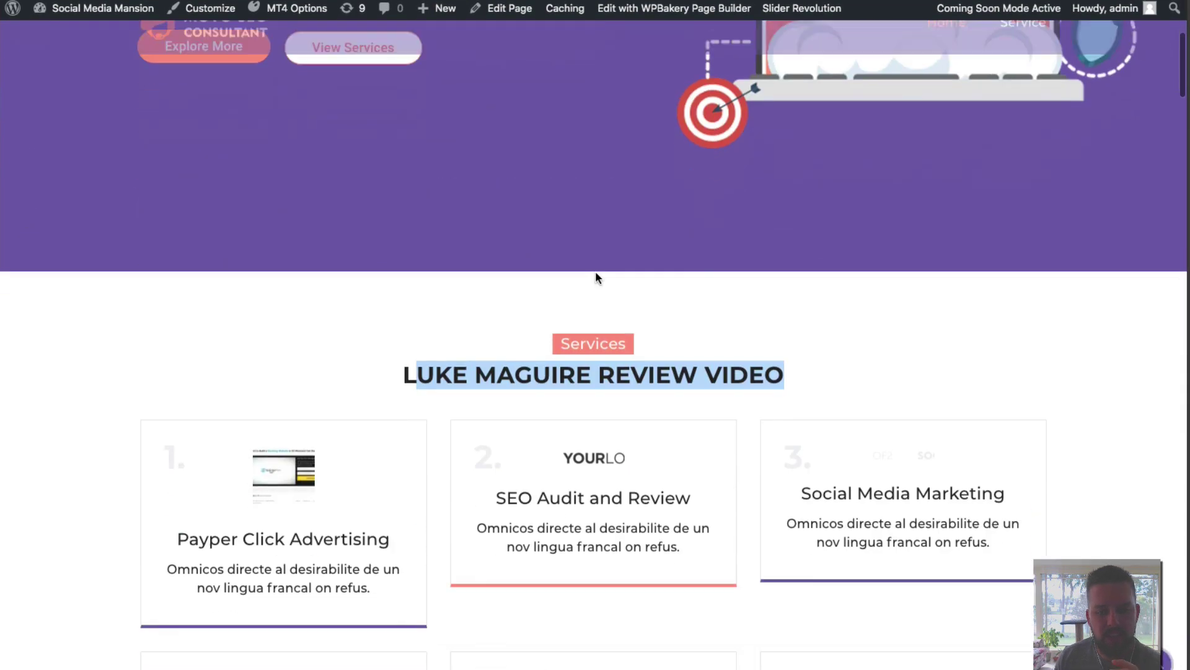